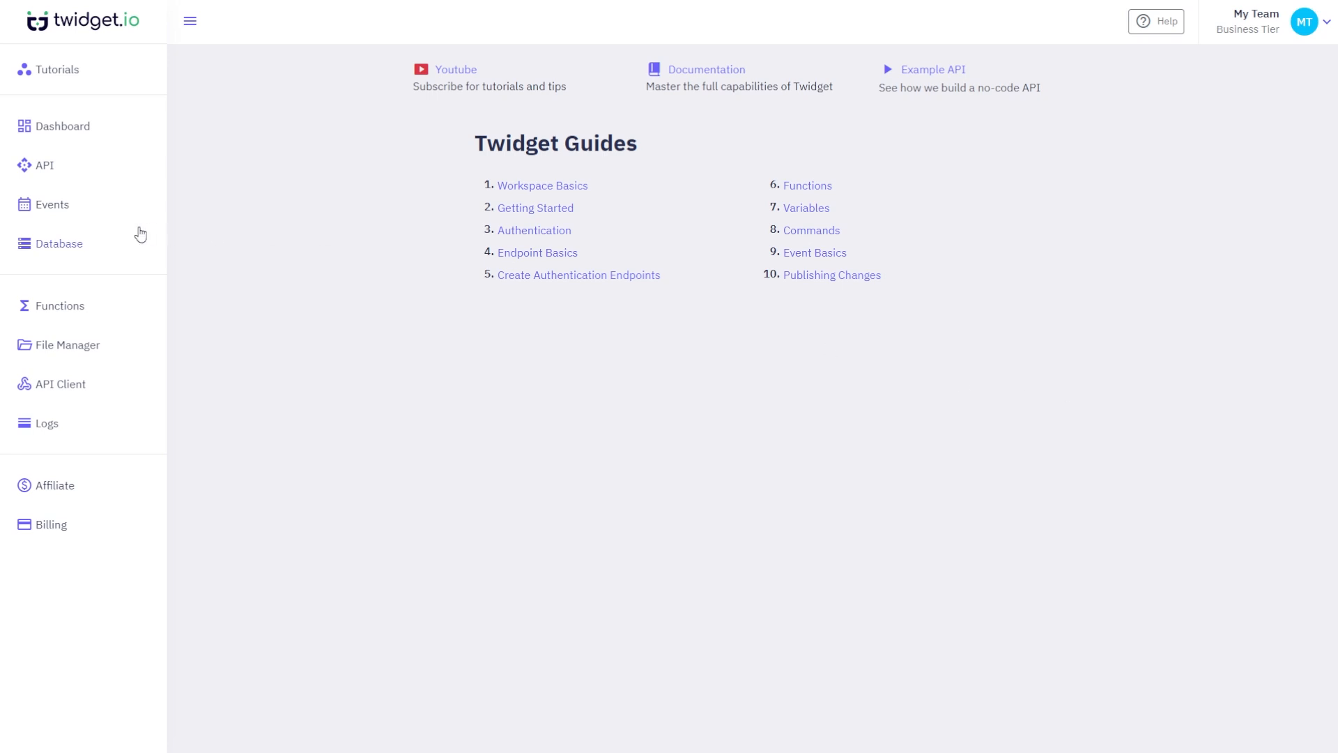
# - Create a 'users' table with CRUD endpoint generation unchecked and Authentication Table left on Disable
pyautogui.click(139, 234)
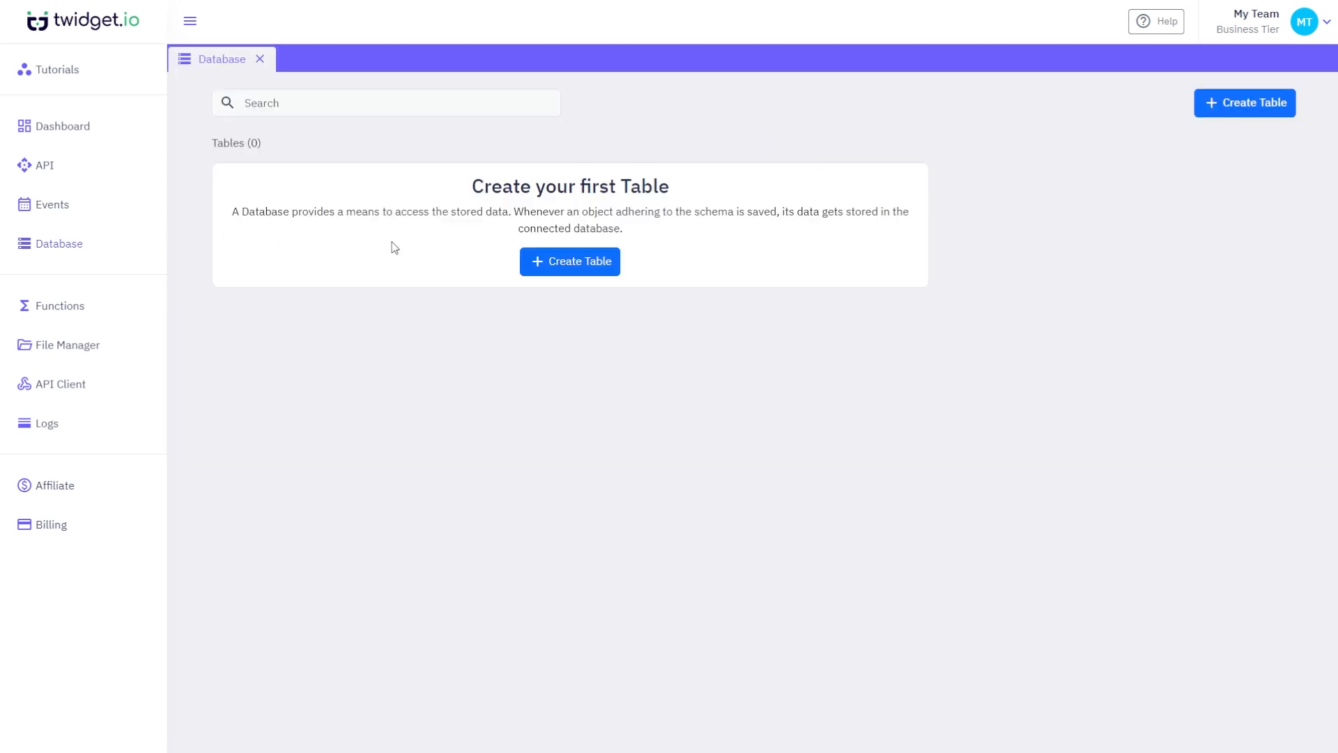
pyautogui.click(536, 261)
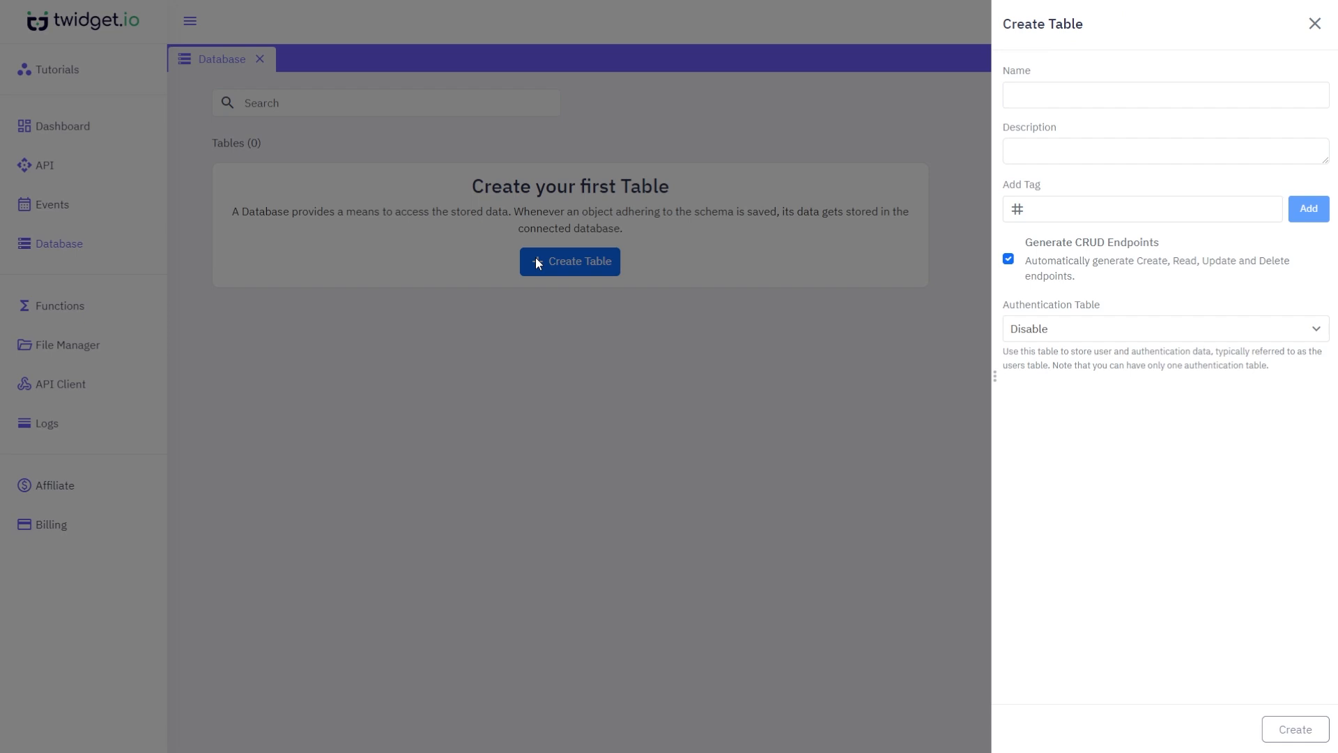
pyautogui.click(1162, 105)
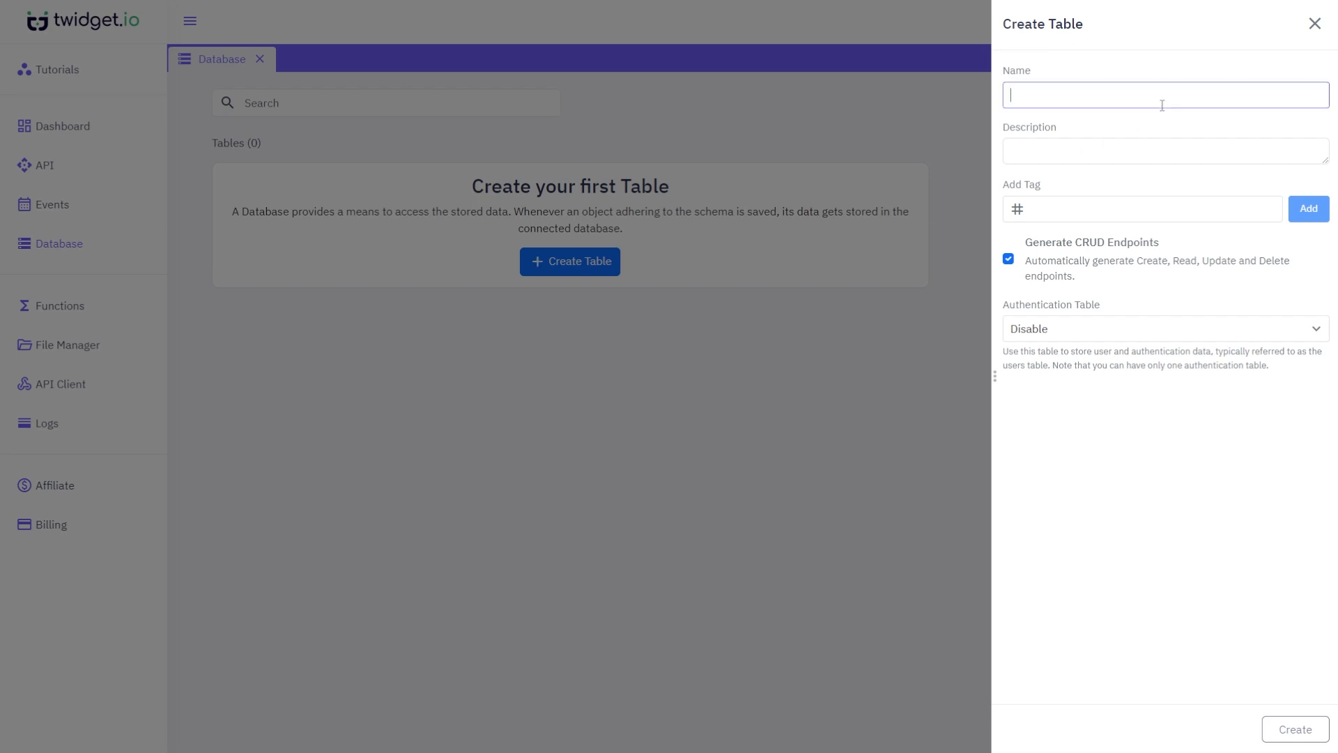
pyautogui.write('users')
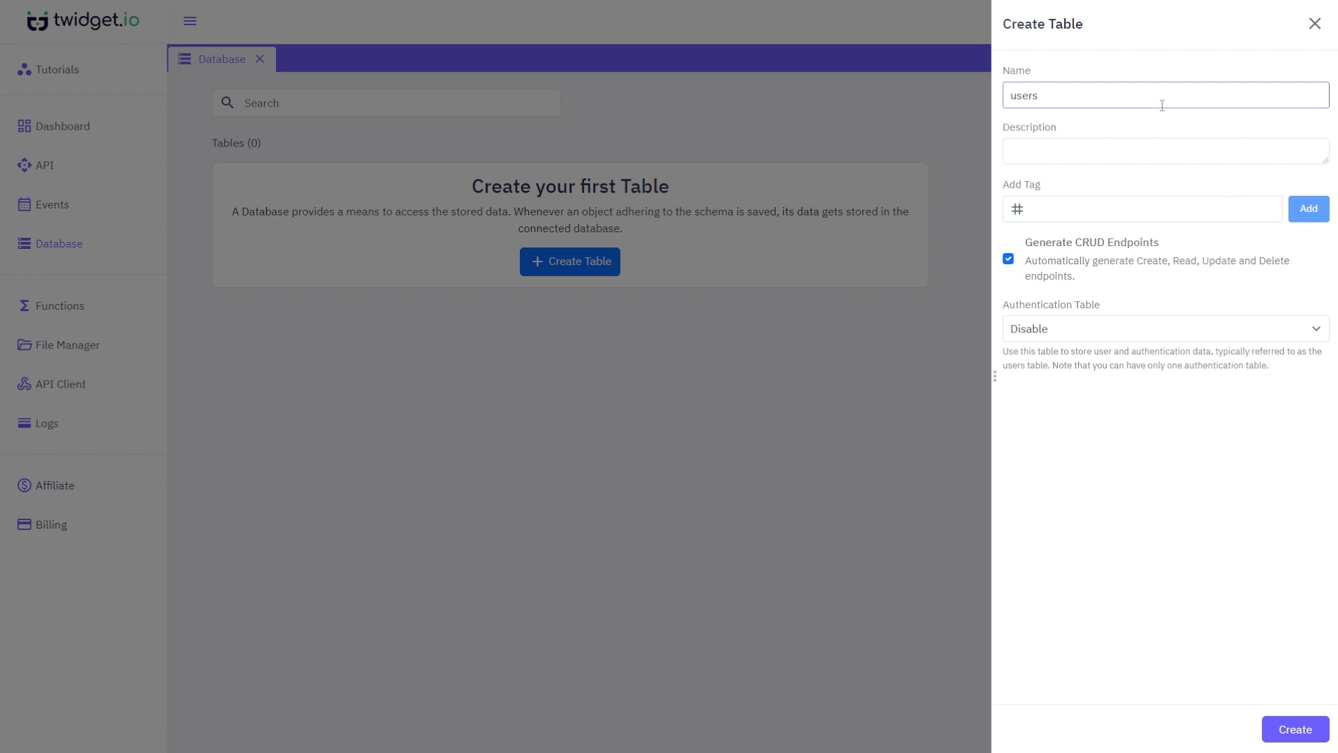
pyautogui.click(1150, 264)
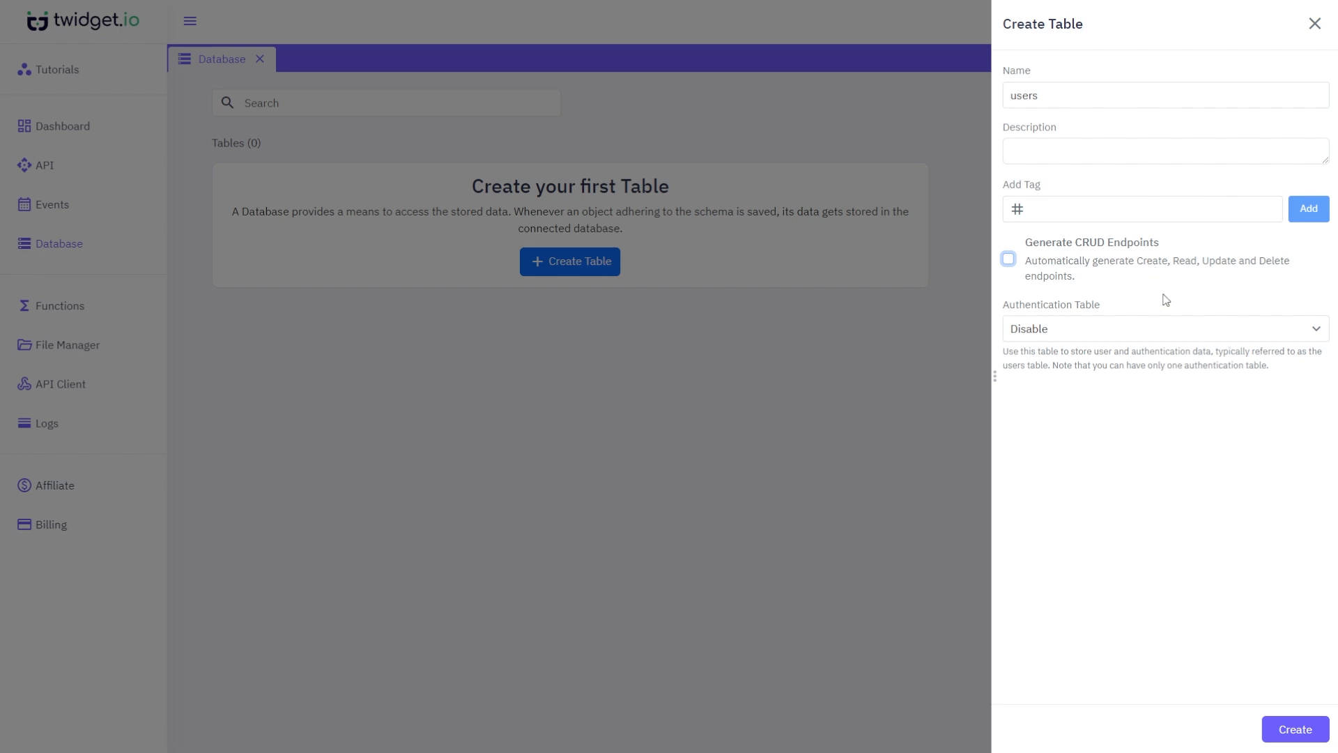
pyautogui.click(1180, 329)
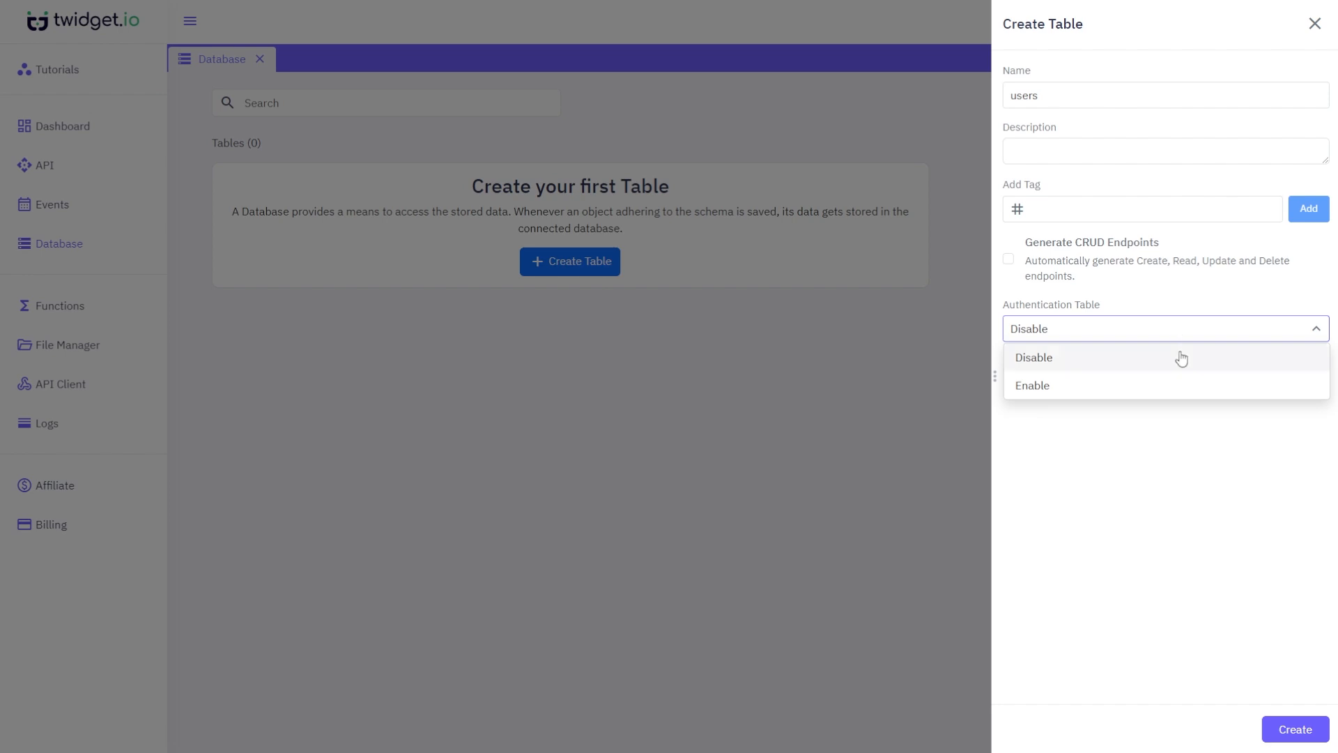
pyautogui.click(1180, 357)
pyautogui.click(1284, 719)
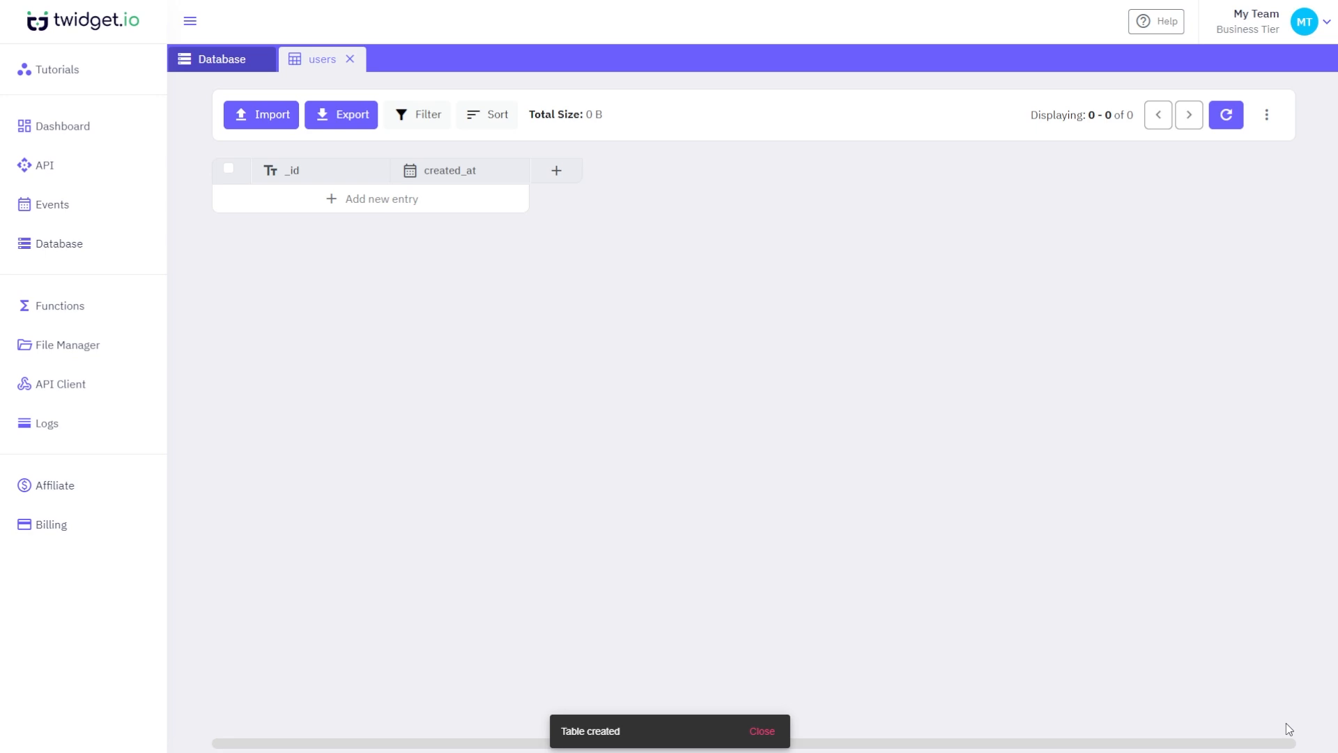
# - Open the Add Field panel for the users table with the + column button
pyautogui.click(566, 176)
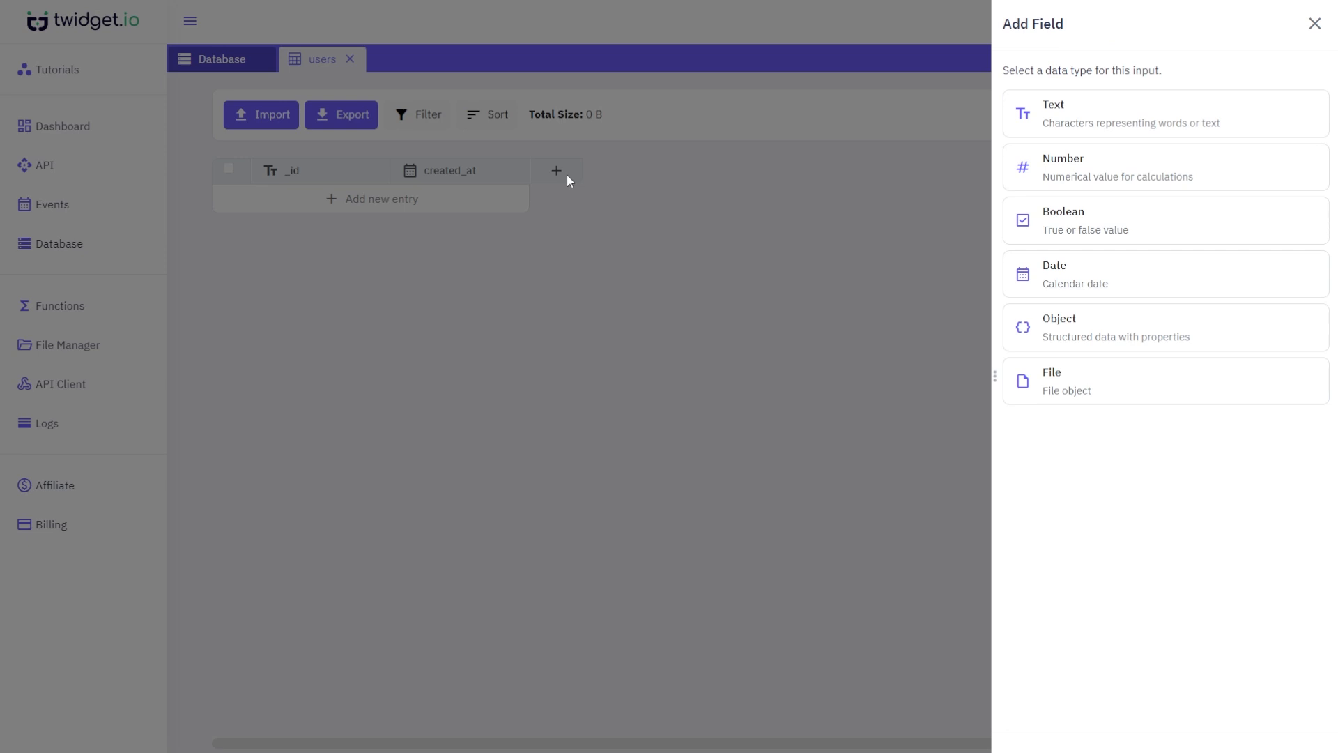
# - Add a Text field 'first_name' and a Number field 'age'
pyautogui.click(1070, 120)
pyautogui.click(1072, 122)
pyautogui.write('first_name')
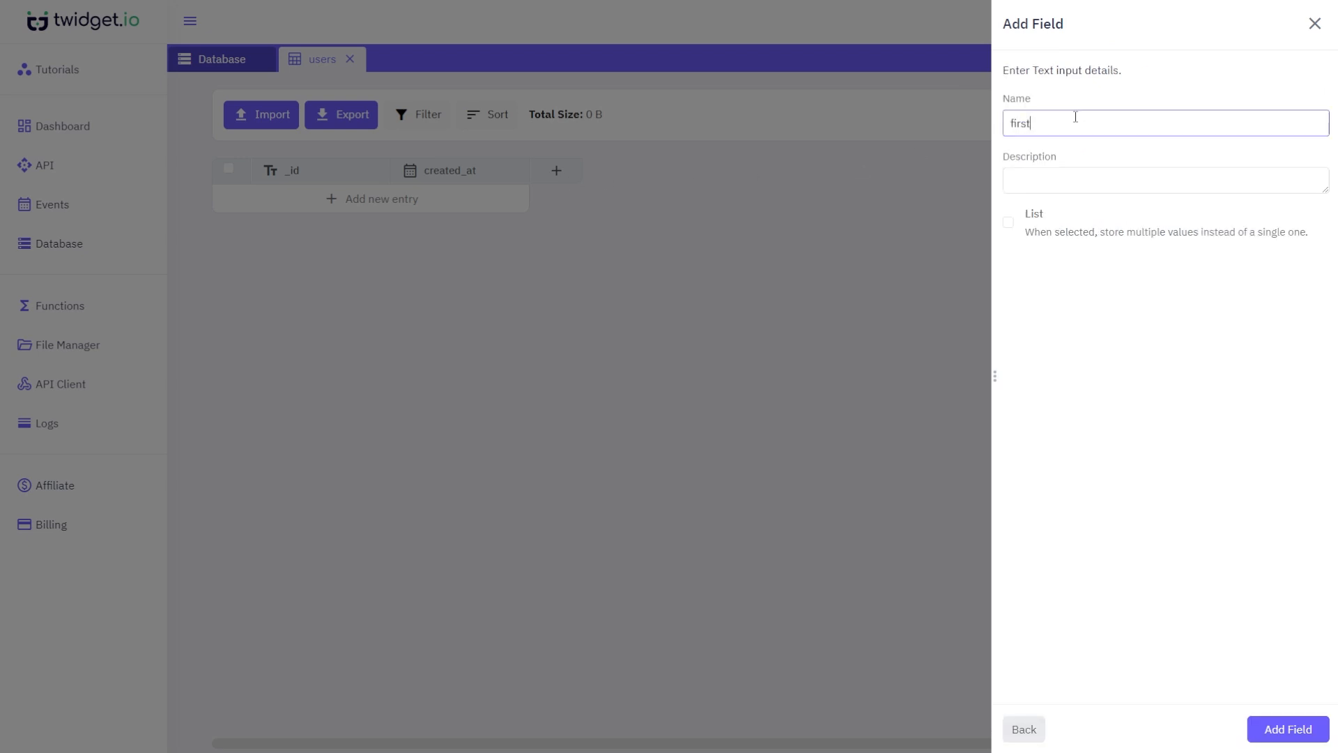
pyautogui.click(1266, 729)
pyautogui.click(717, 177)
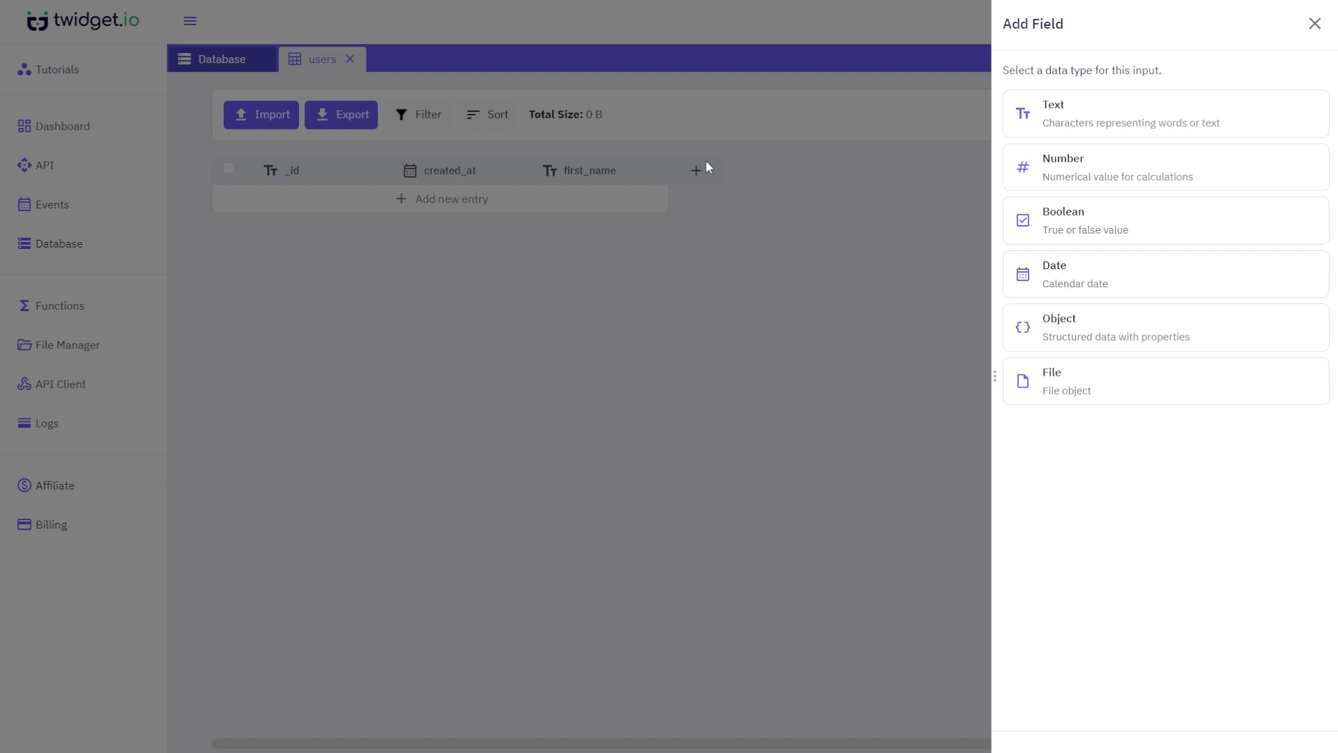
pyautogui.click(1059, 178)
pyautogui.click(1082, 120)
pyautogui.write('age')
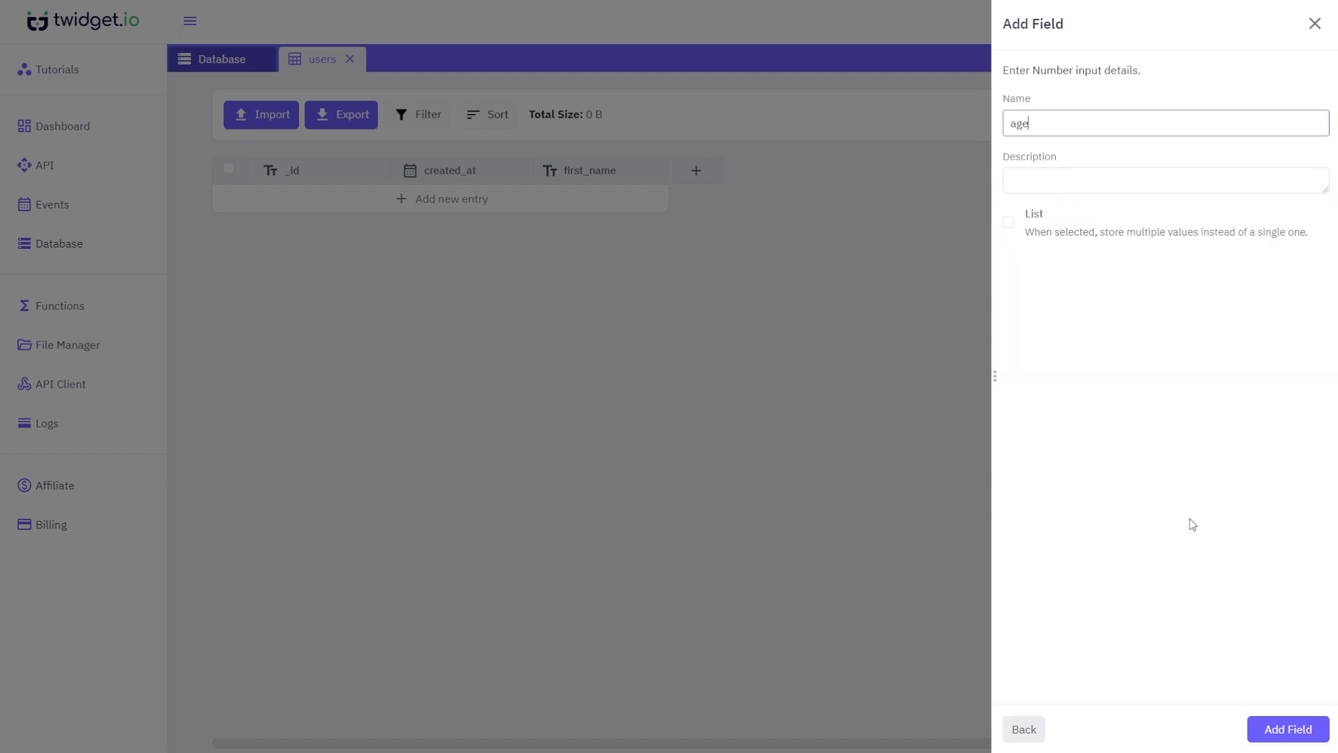
pyautogui.click(1286, 728)
# - Add a Boolean field 'active' and a Text field 'emails' with List enabled
pyautogui.click(836, 172)
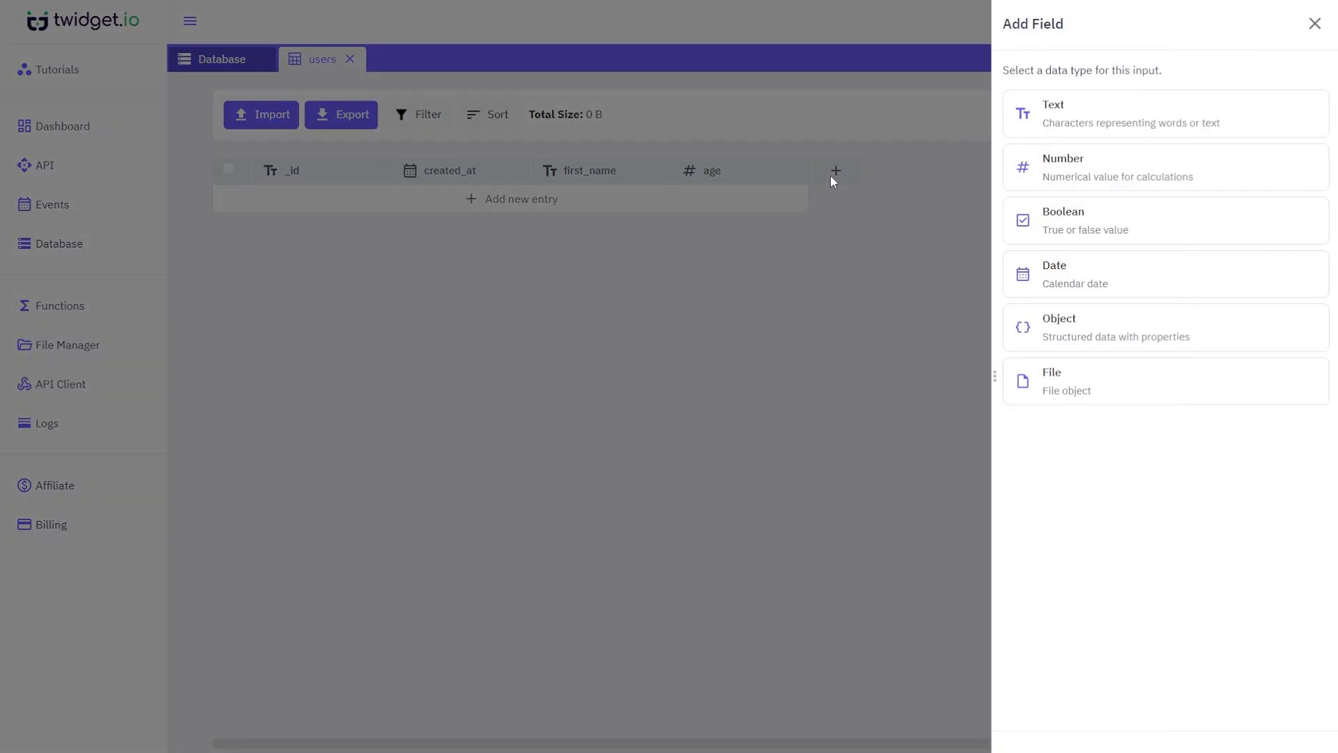
pyautogui.click(1009, 228)
pyautogui.click(1103, 119)
pyautogui.write('active')
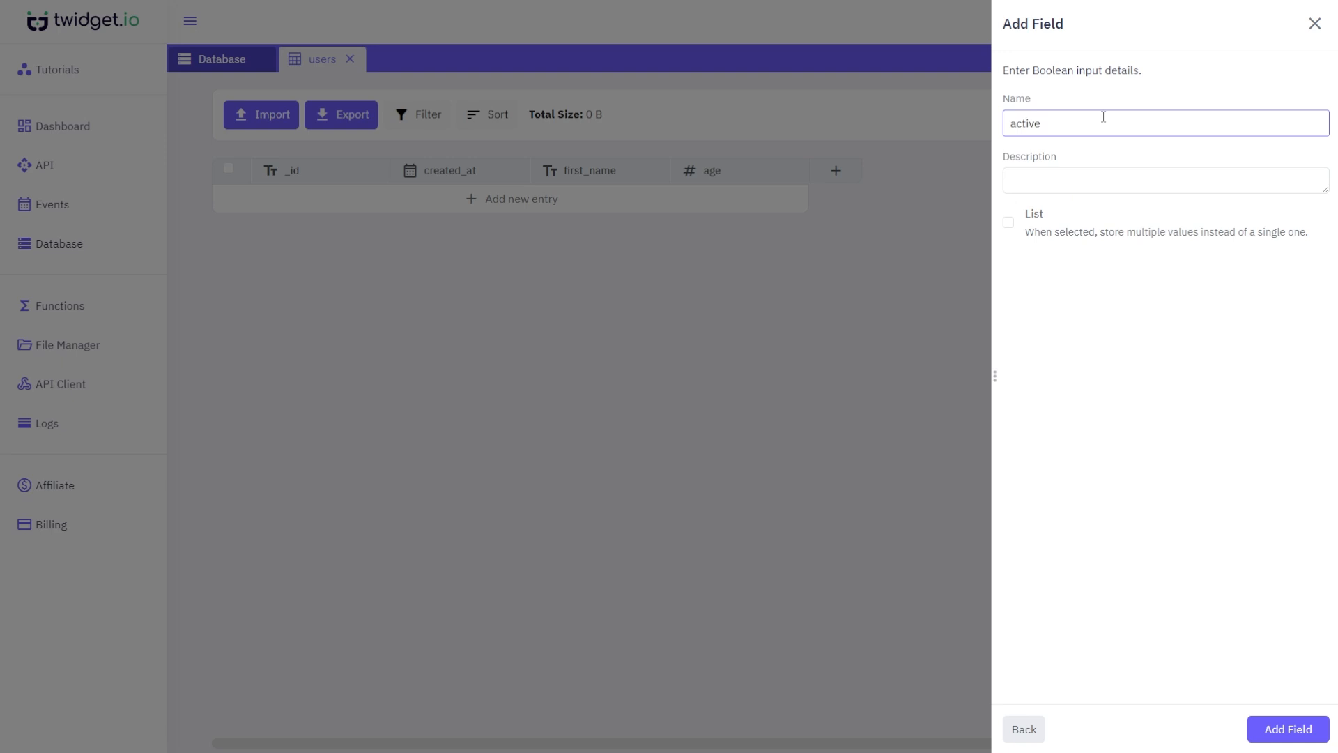
pyautogui.click(1287, 732)
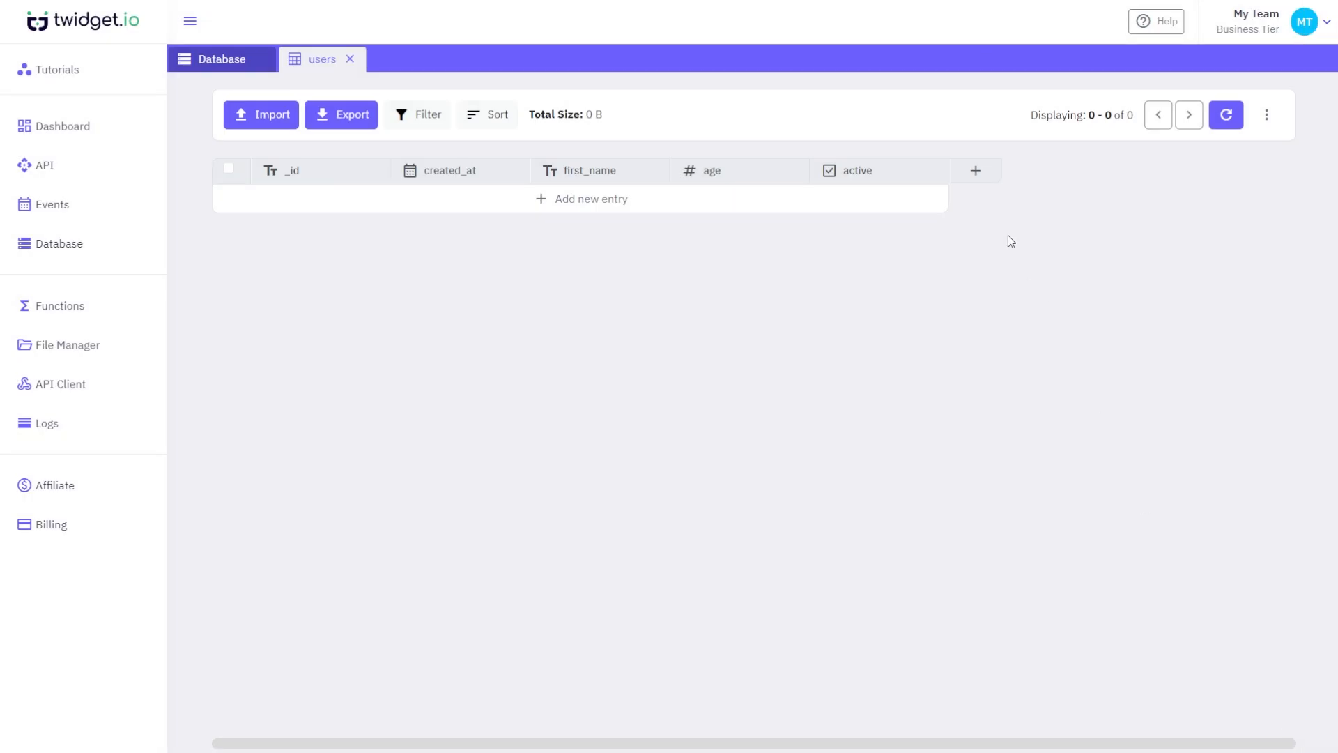
pyautogui.click(970, 168)
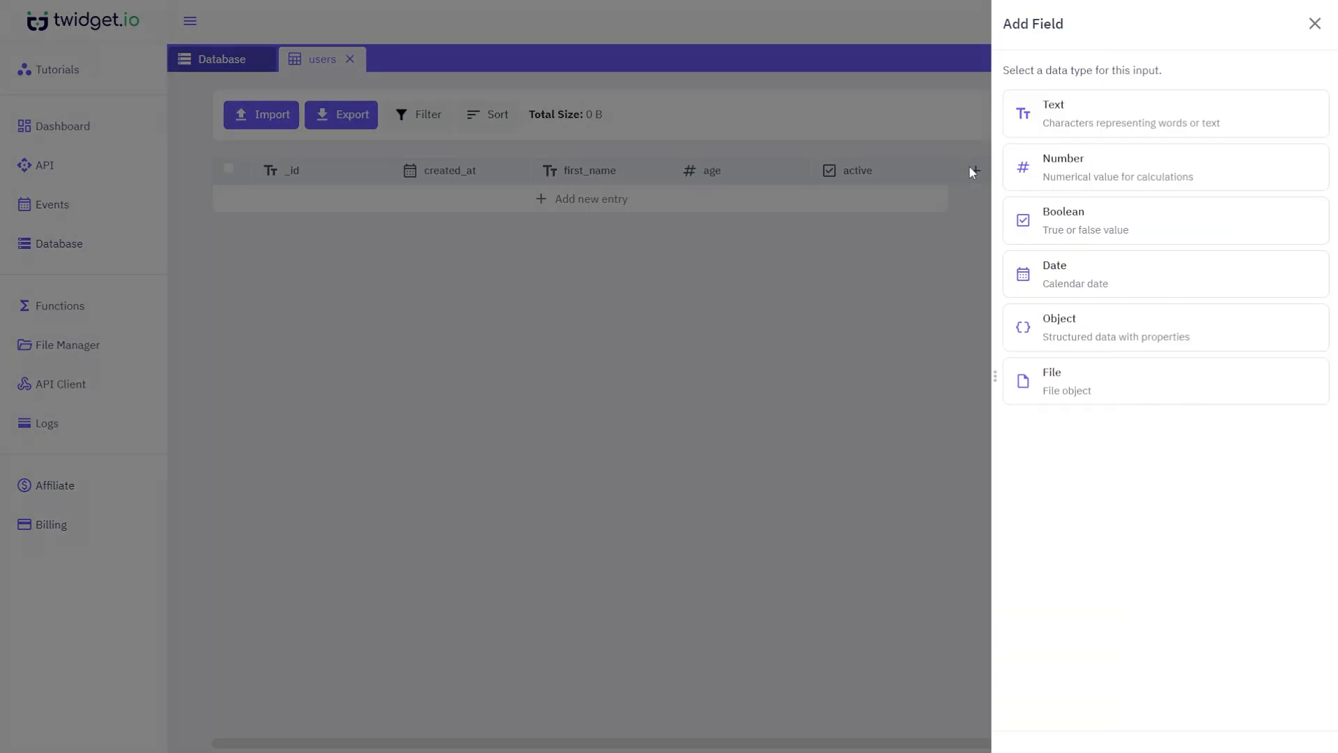
pyautogui.click(1081, 121)
pyautogui.click(1084, 119)
pyautogui.write('emails')
pyautogui.click(1009, 222)
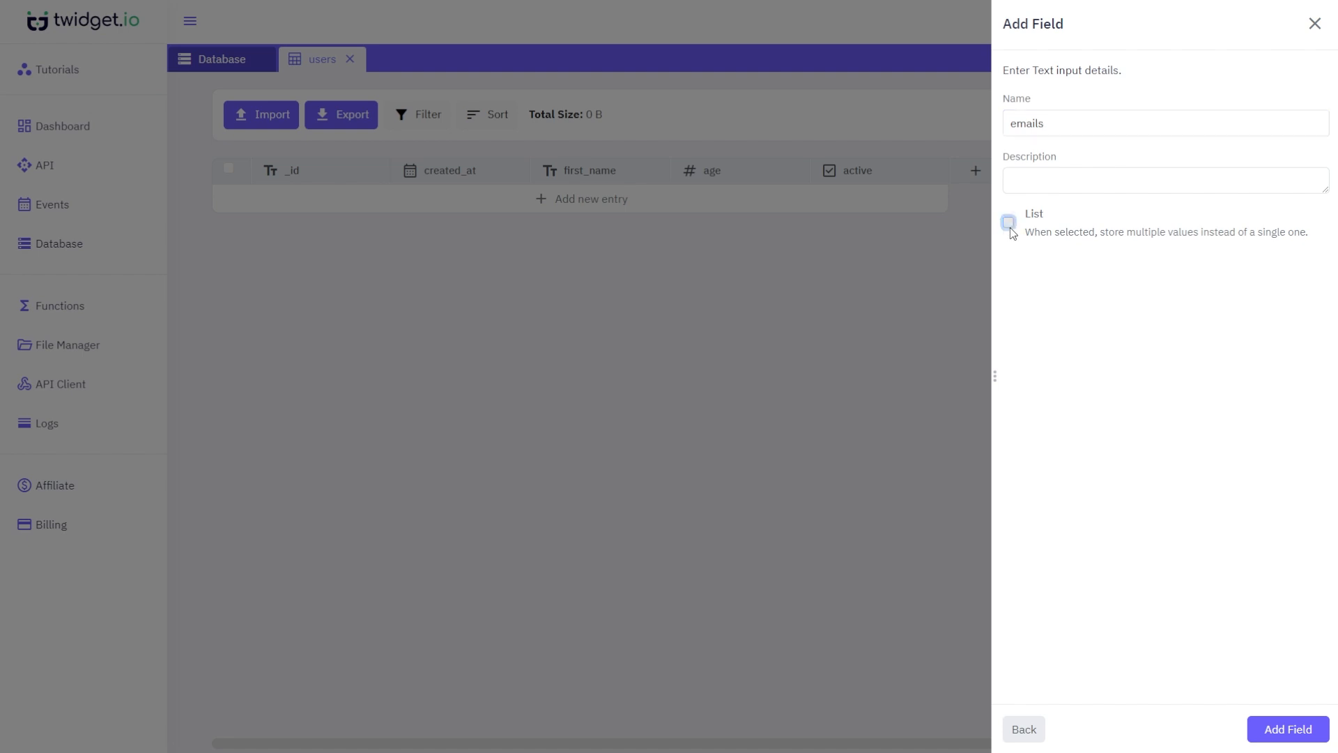
pyautogui.click(1270, 729)
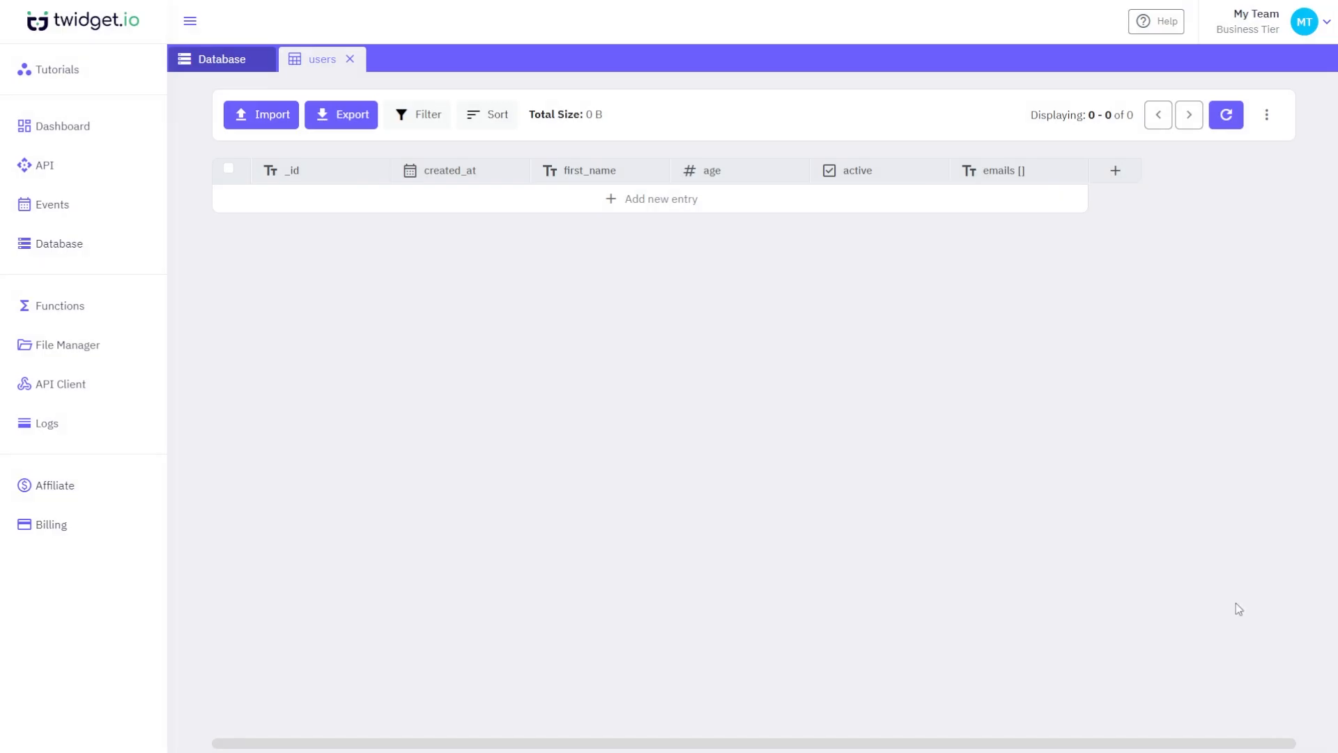
# - Add an Object field named 'object'
pyautogui.click(1114, 170)
pyautogui.click(1181, 326)
pyautogui.click(1104, 126)
pyautogui.write('object')
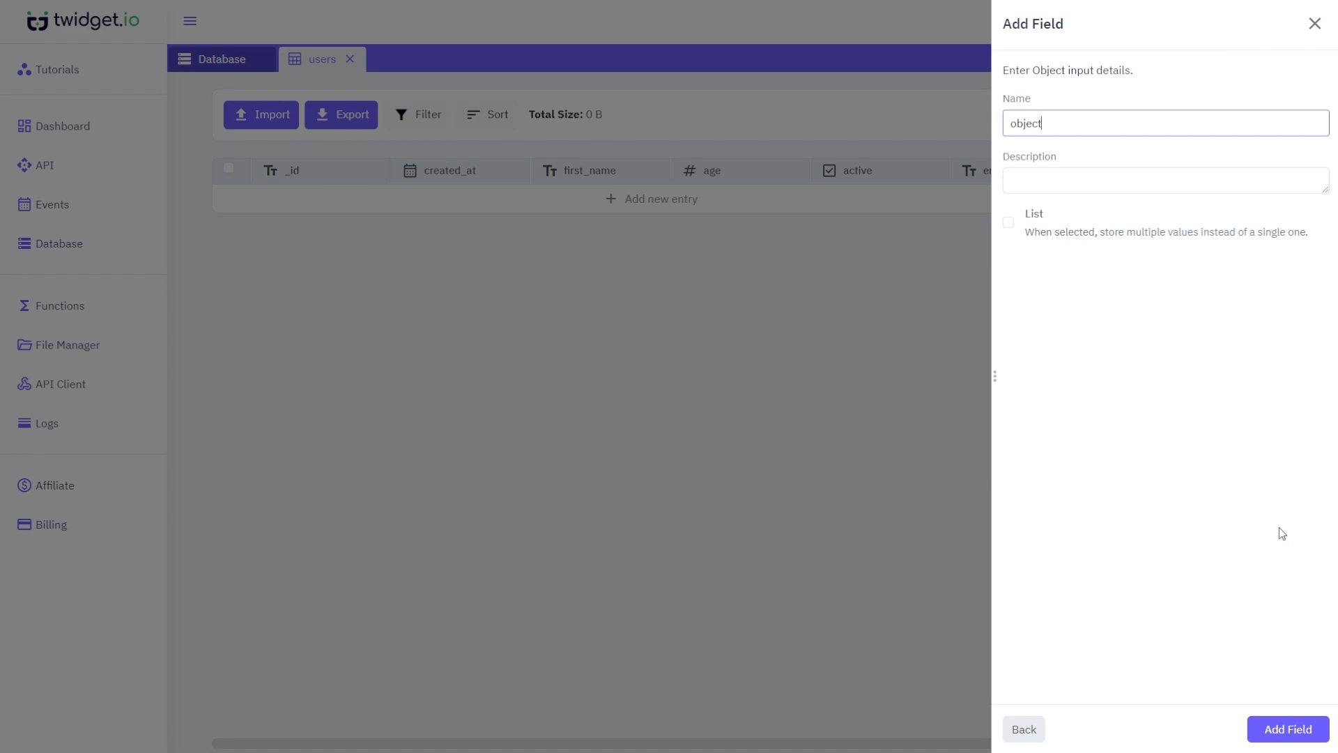
pyautogui.click(1299, 738)
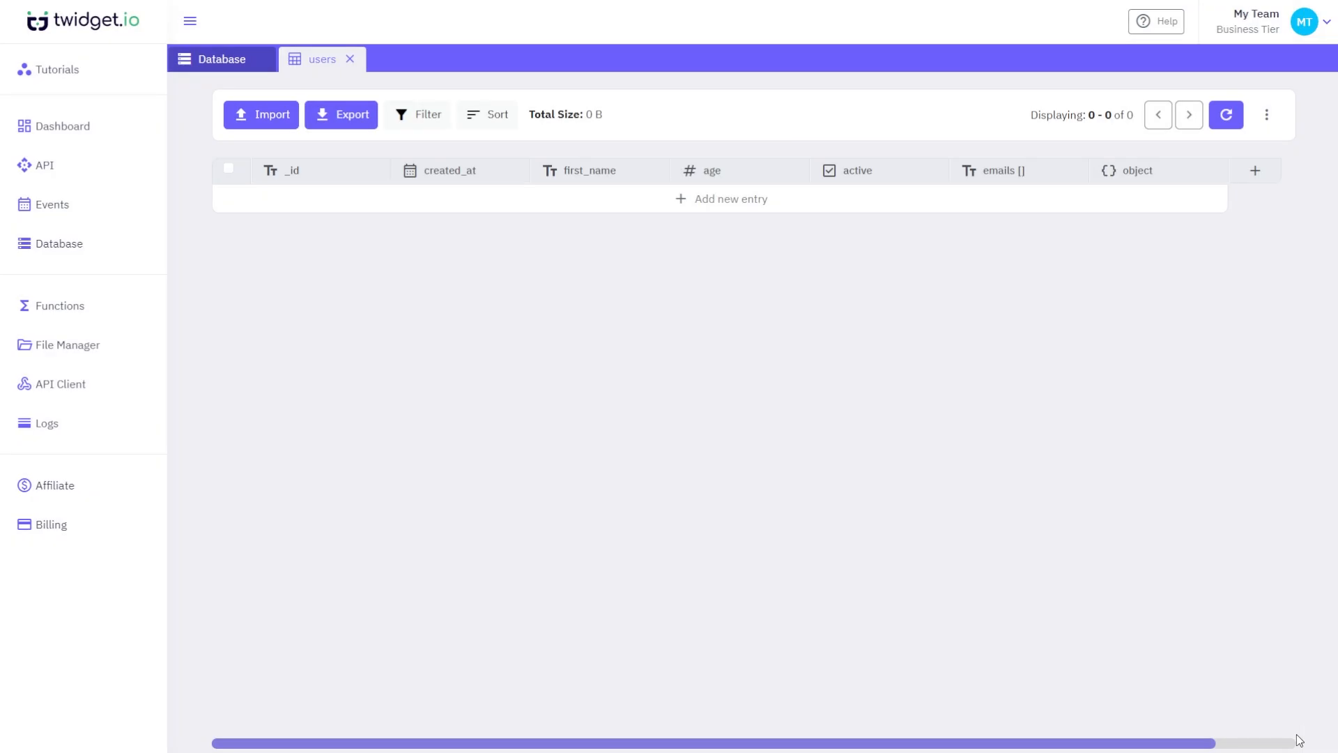
# - Add a new entry and set its first_name to John
pyautogui.click(705, 213)
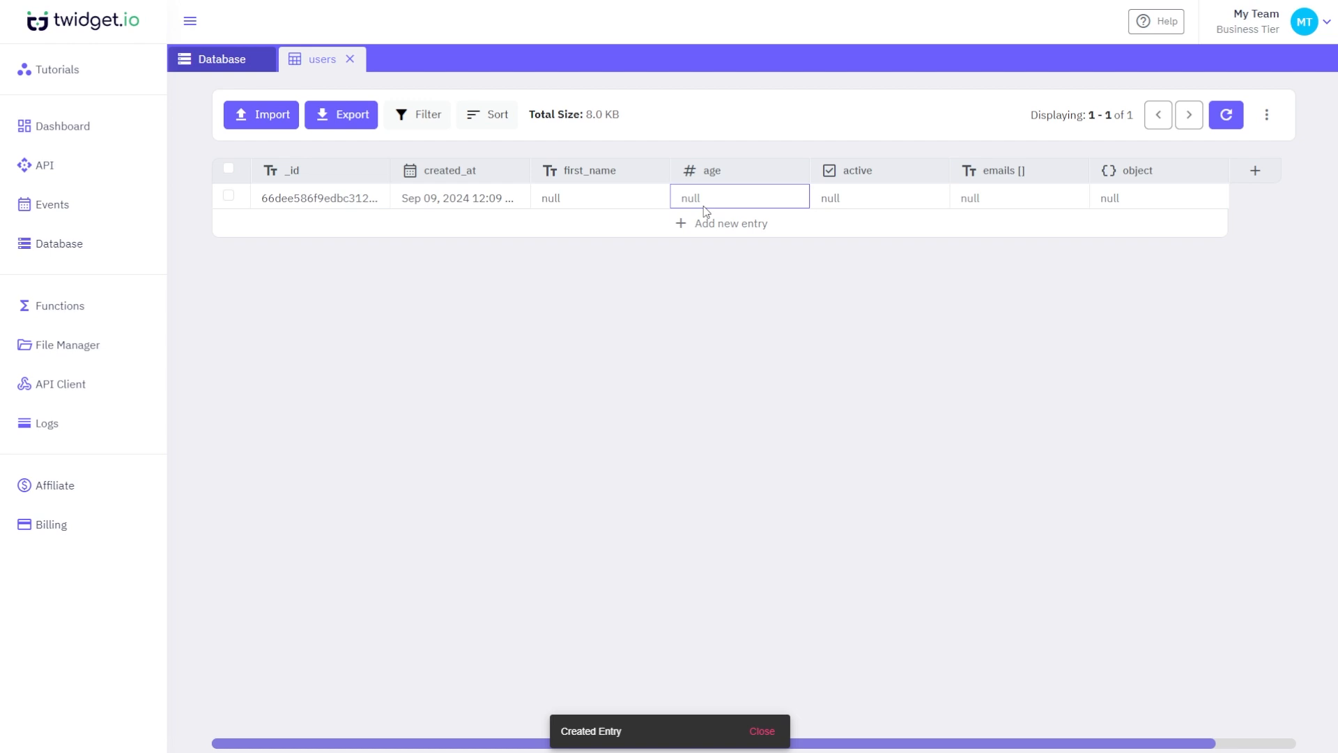
pyautogui.click(627, 205)
pyautogui.click(619, 203)
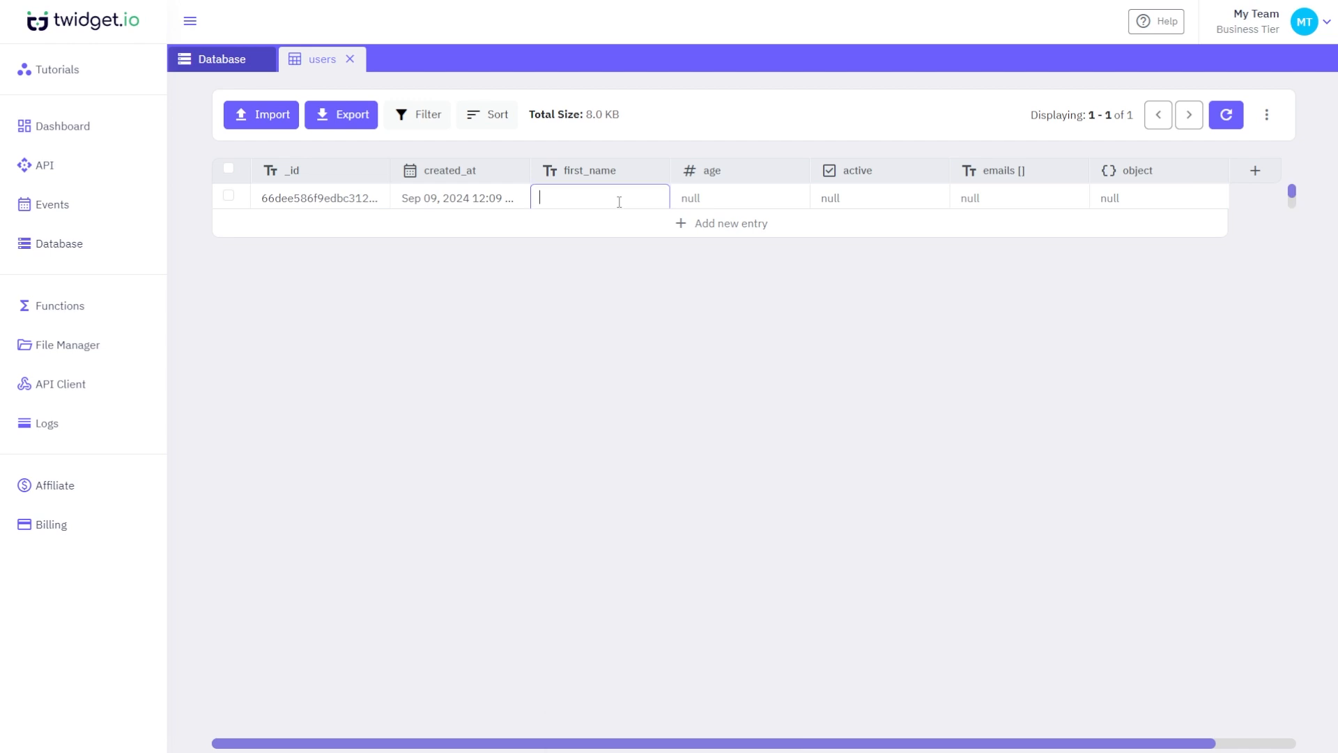
pyautogui.write('John')
pyautogui.press('BackSpace')
pyautogui.write('mn')
pyautogui.press('BackSpace')
pyautogui.click(676, 267)
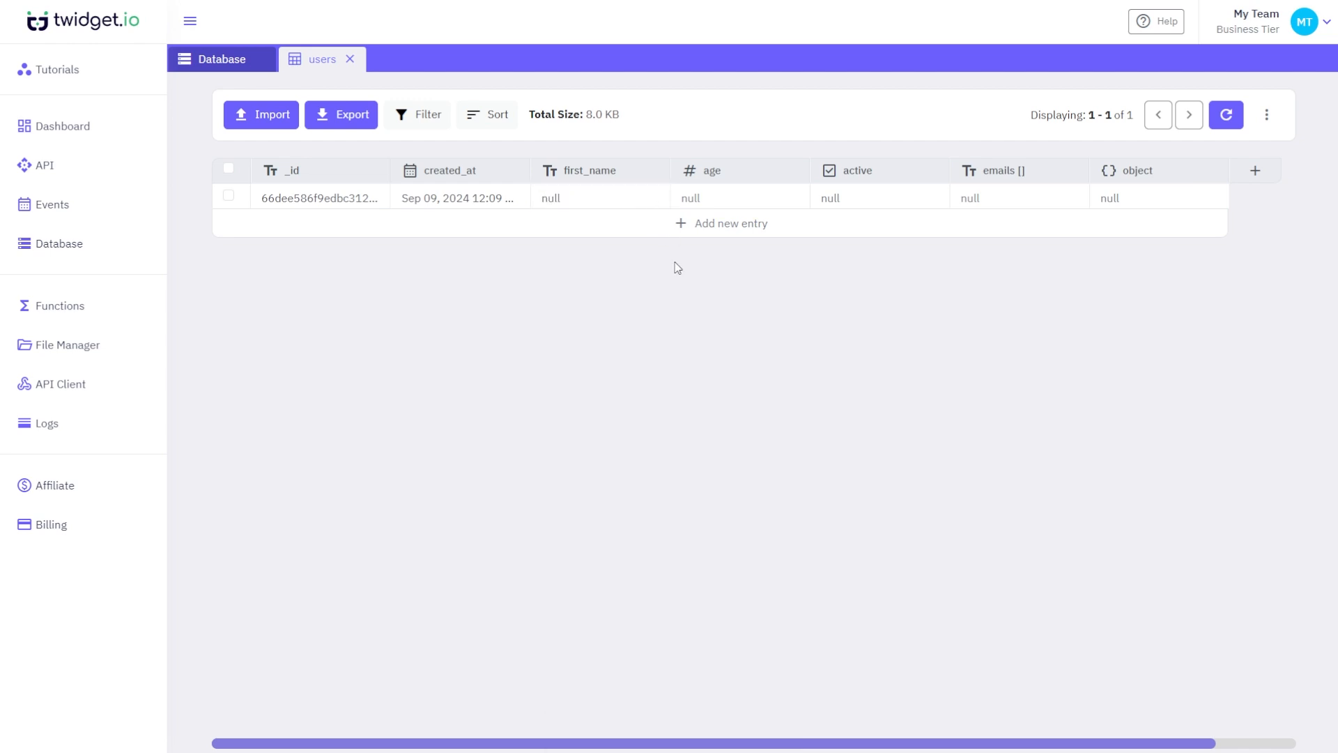
# - Set John's age to 28 and active to true
pyautogui.click(739, 198)
pyautogui.click(740, 198)
pyautogui.write('28')
pyautogui.click(782, 258)
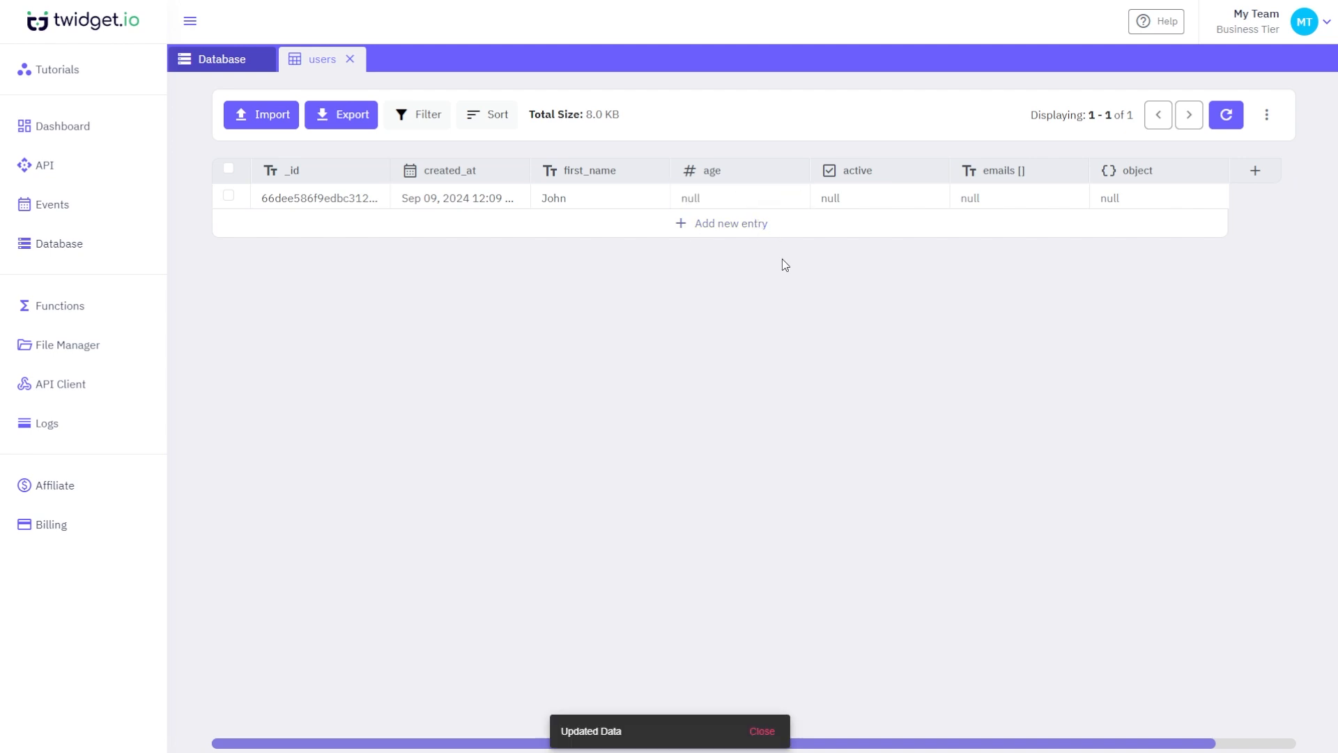
pyautogui.click(905, 199)
pyautogui.click(905, 198)
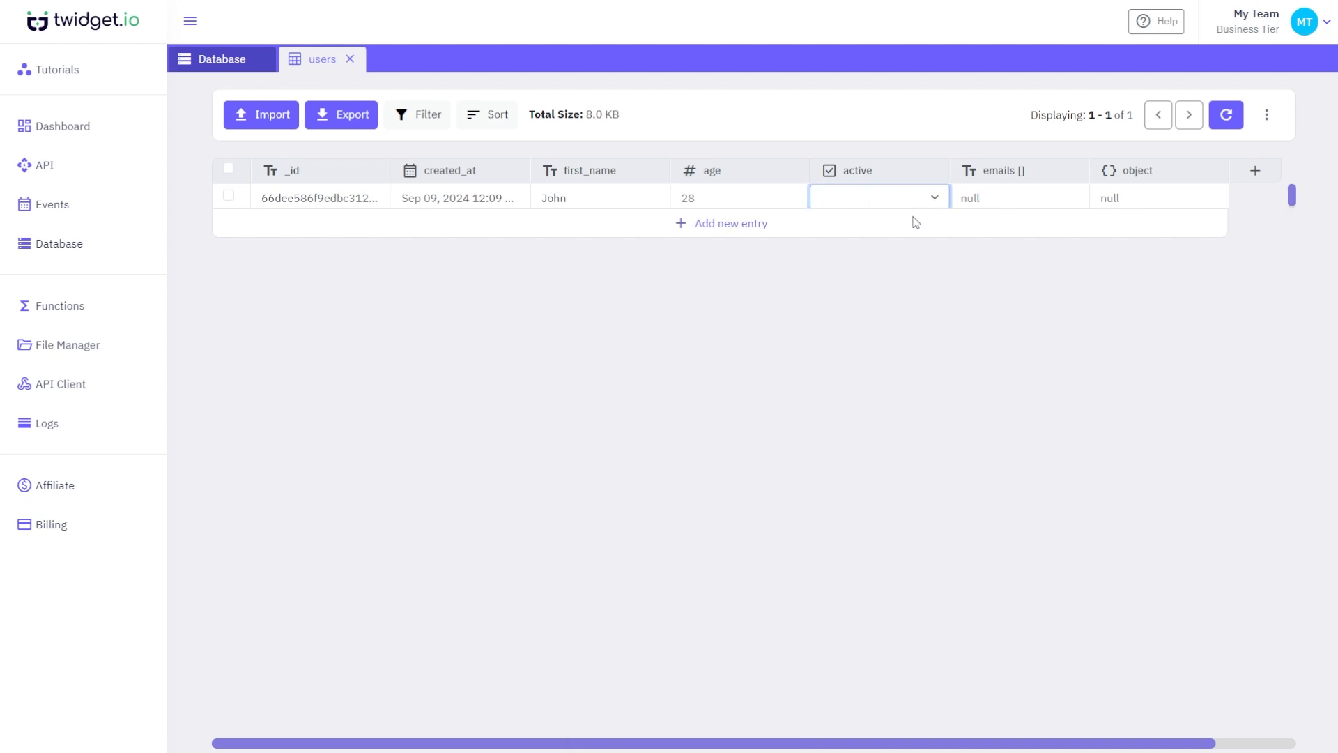
pyautogui.click(914, 224)
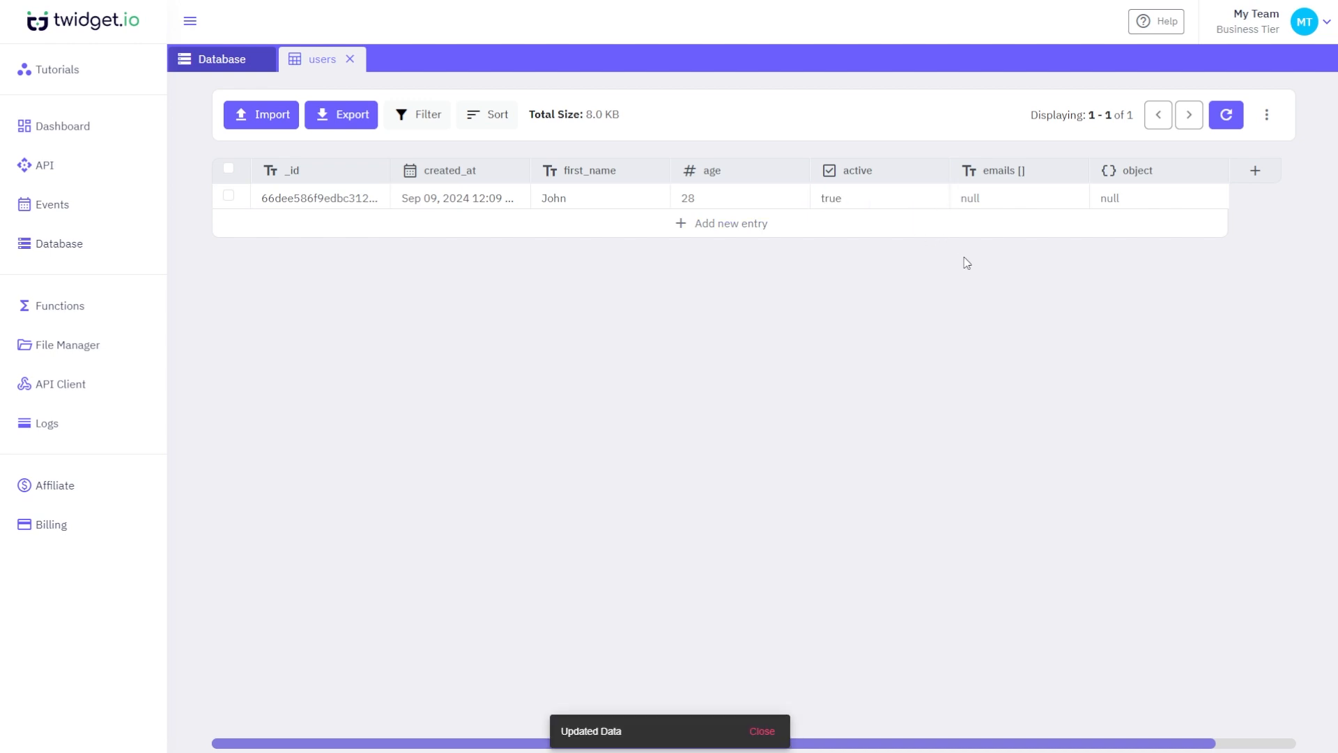
pyautogui.click(1051, 203)
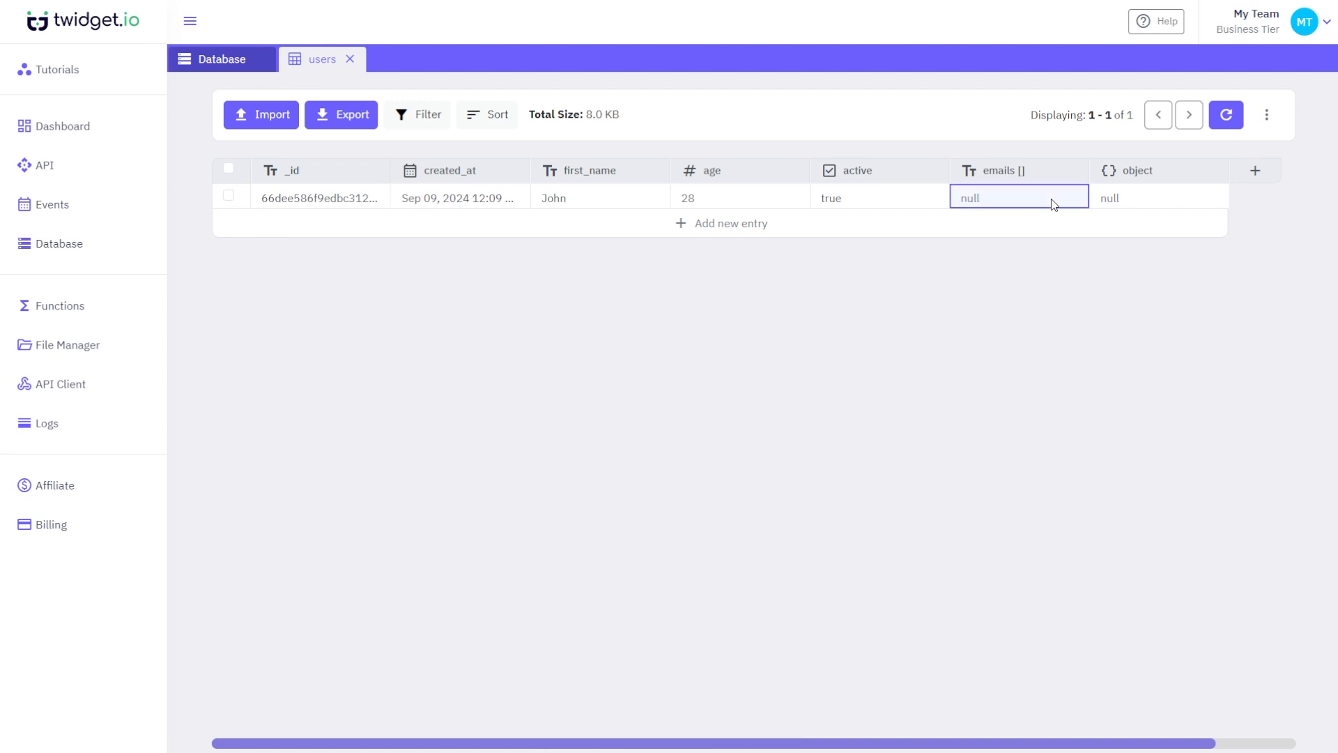
# - Open John's emails list and add two empty entries
pyautogui.doubleClick(1054, 204)
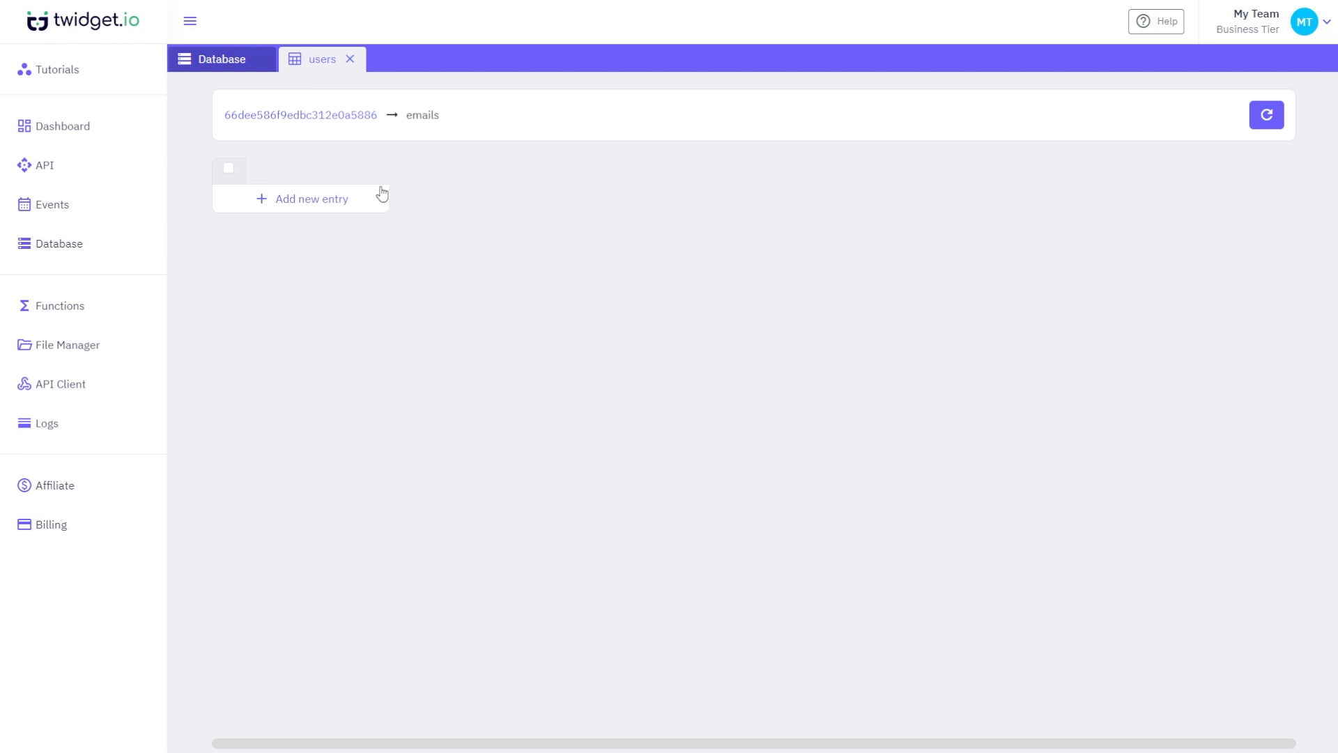
pyautogui.click(351, 198)
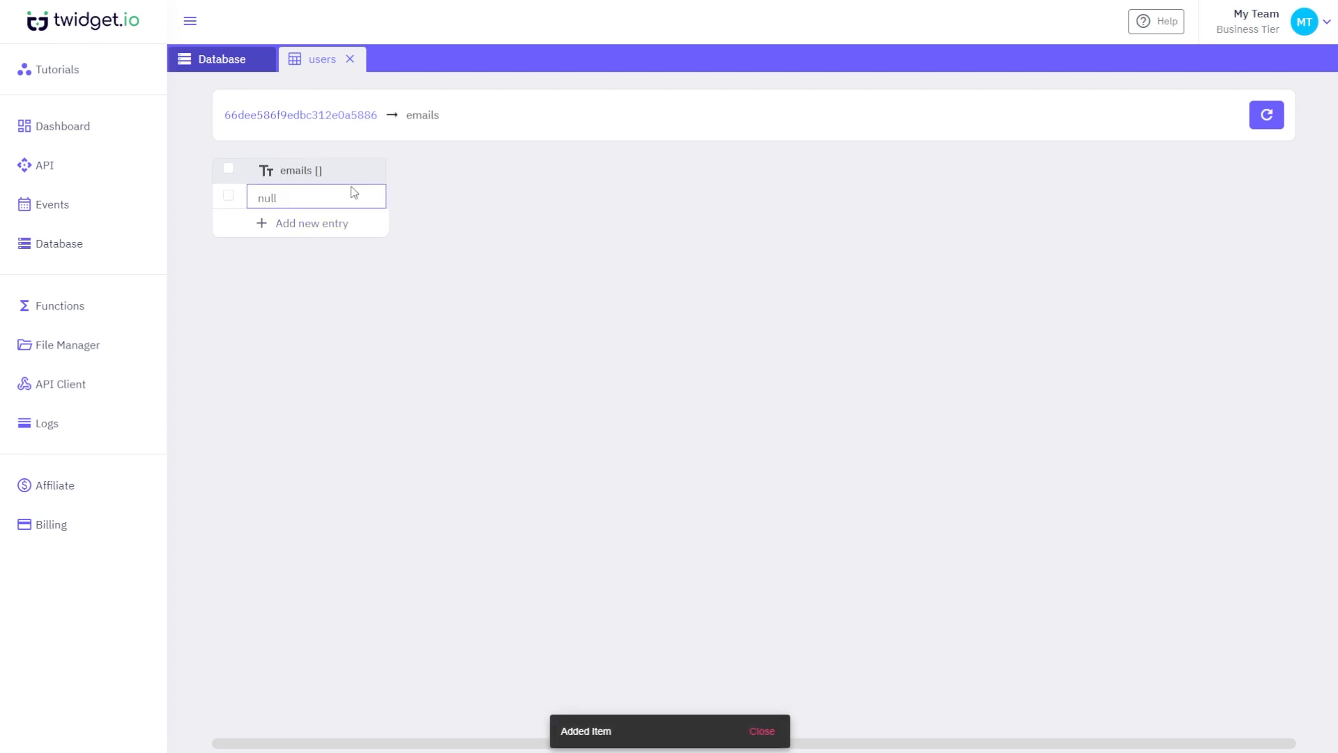
pyautogui.click(344, 236)
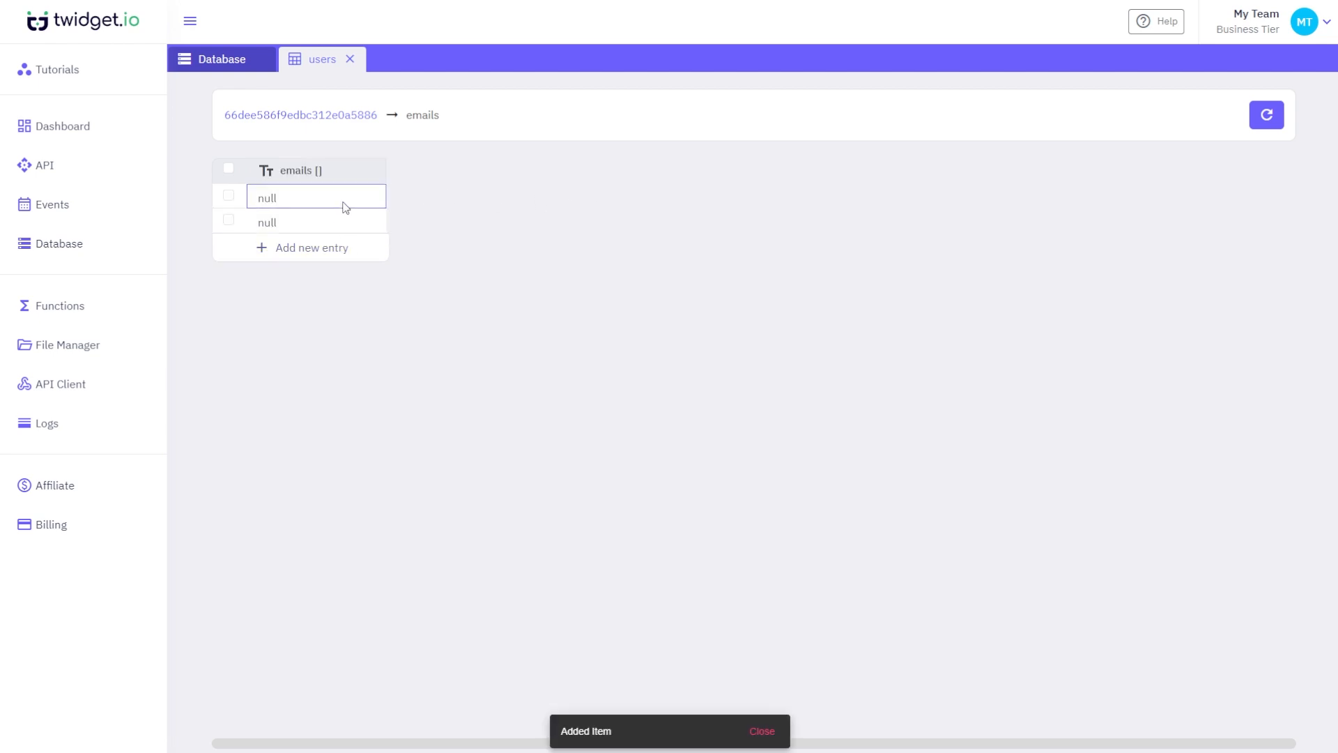
# - Enter an e-mail address in each of the two entries and go back to the users table
pyautogui.click(346, 205)
pyautogui.click(423, 225)
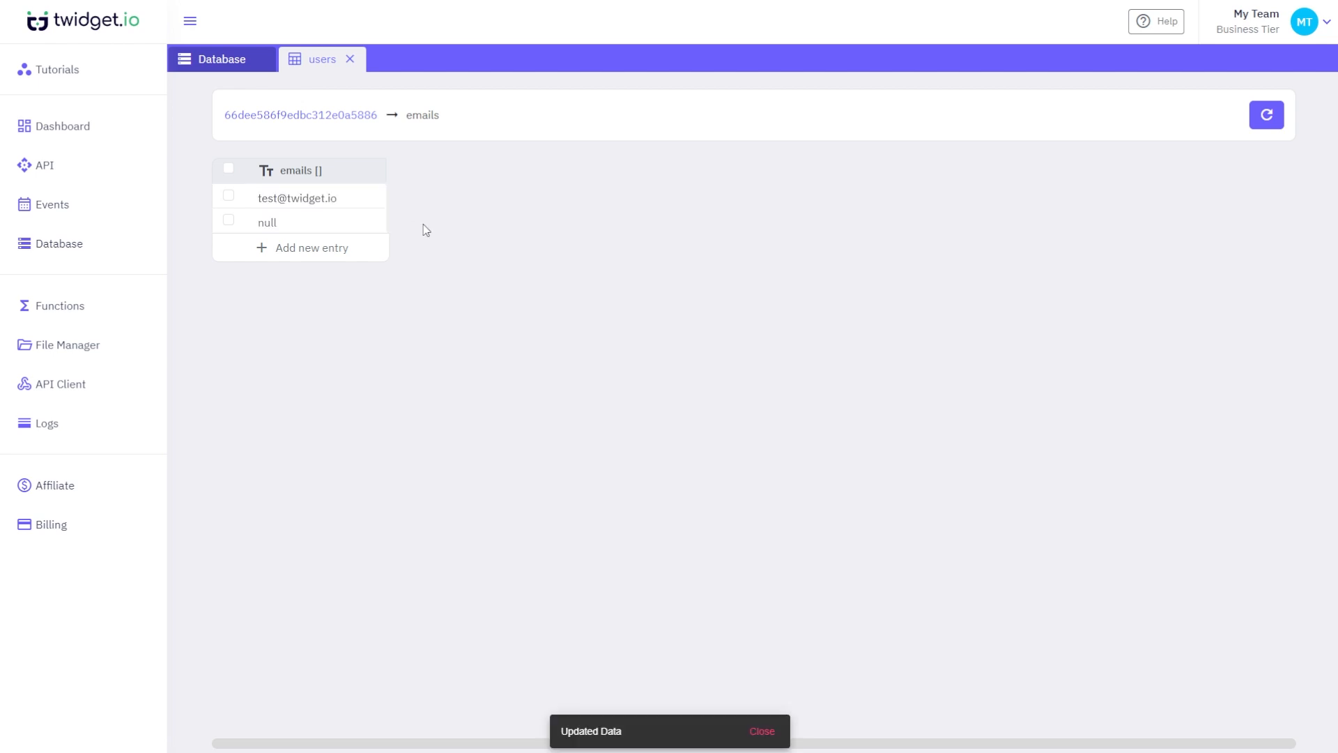
pyautogui.click(329, 229)
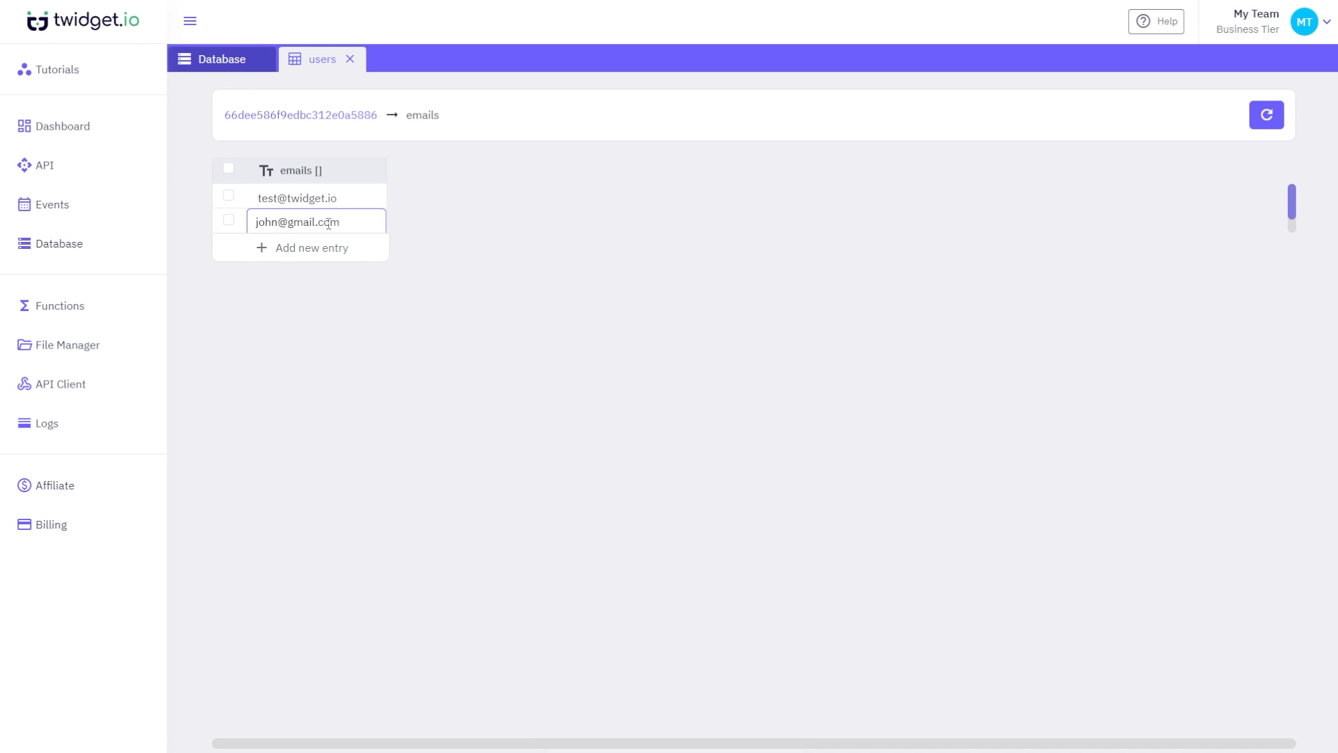
pyautogui.click(453, 278)
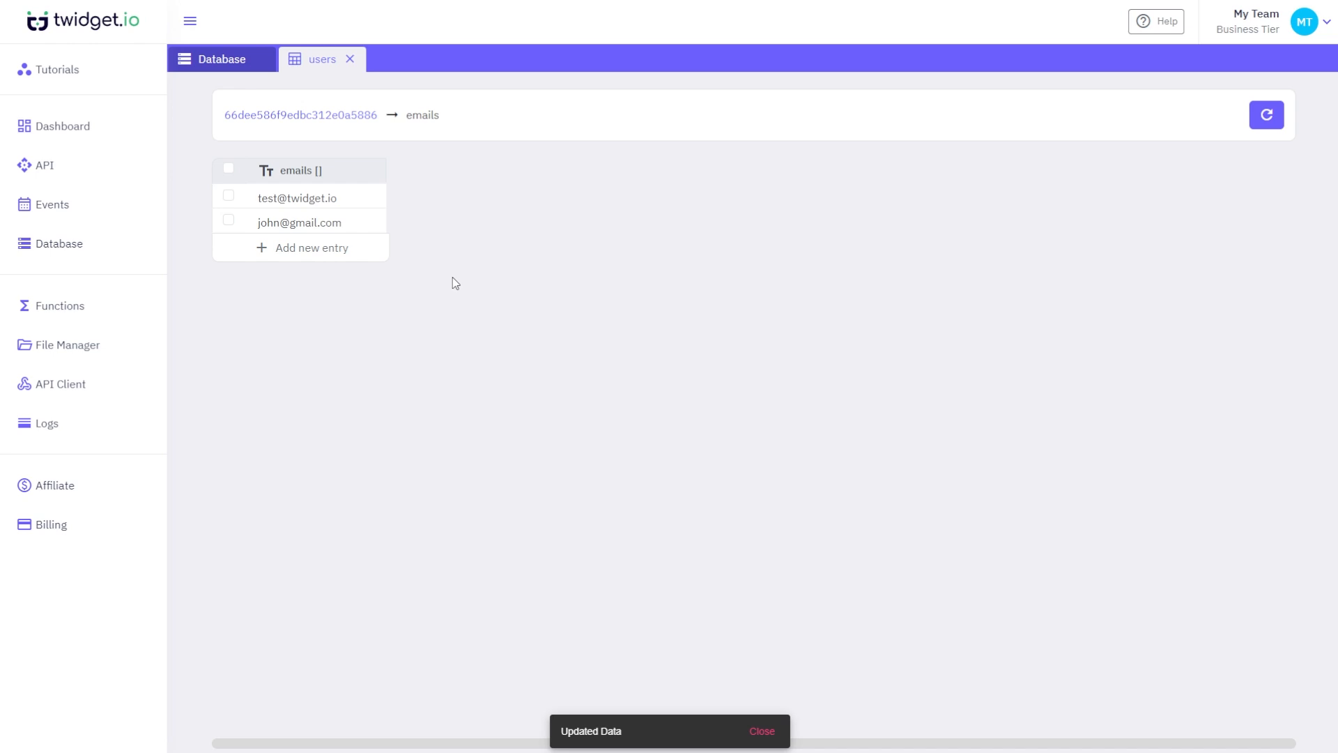
pyautogui.click(344, 117)
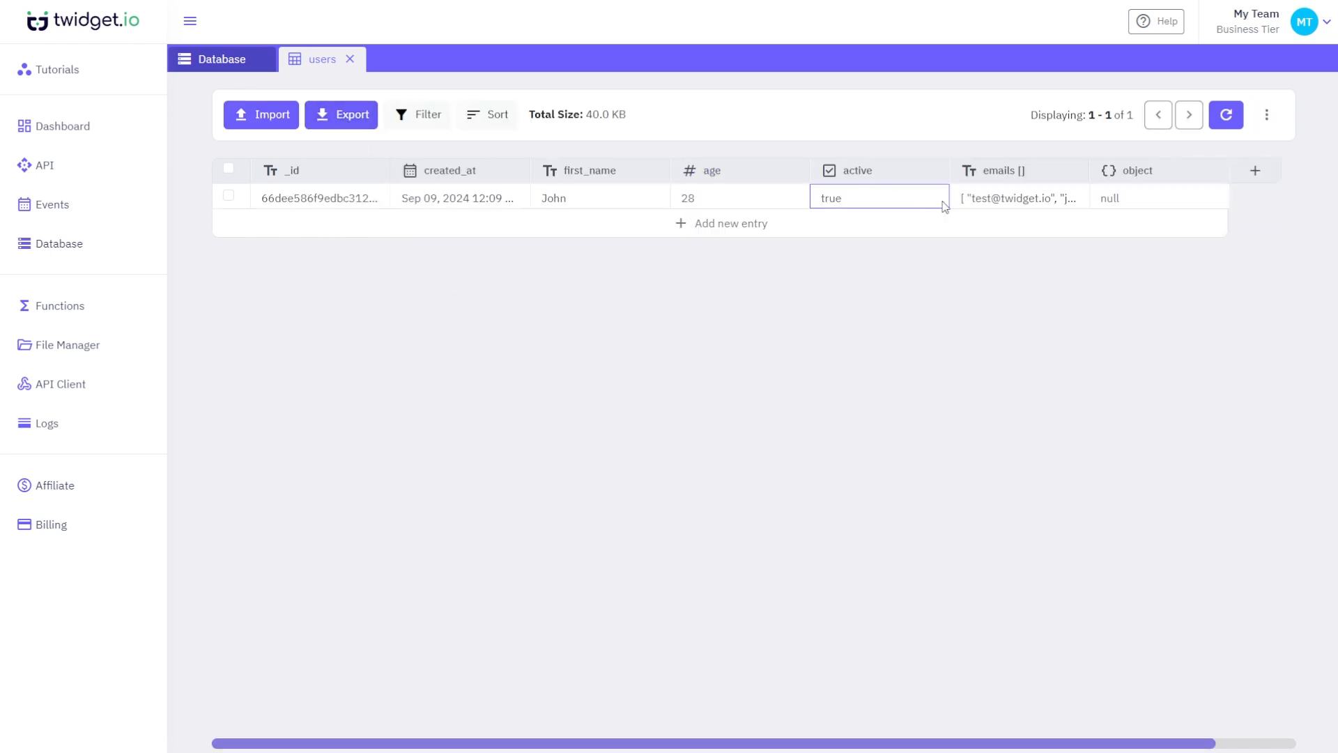
# - Open John's object and add two fields, field_1 and field_2
pyautogui.click(1129, 200)
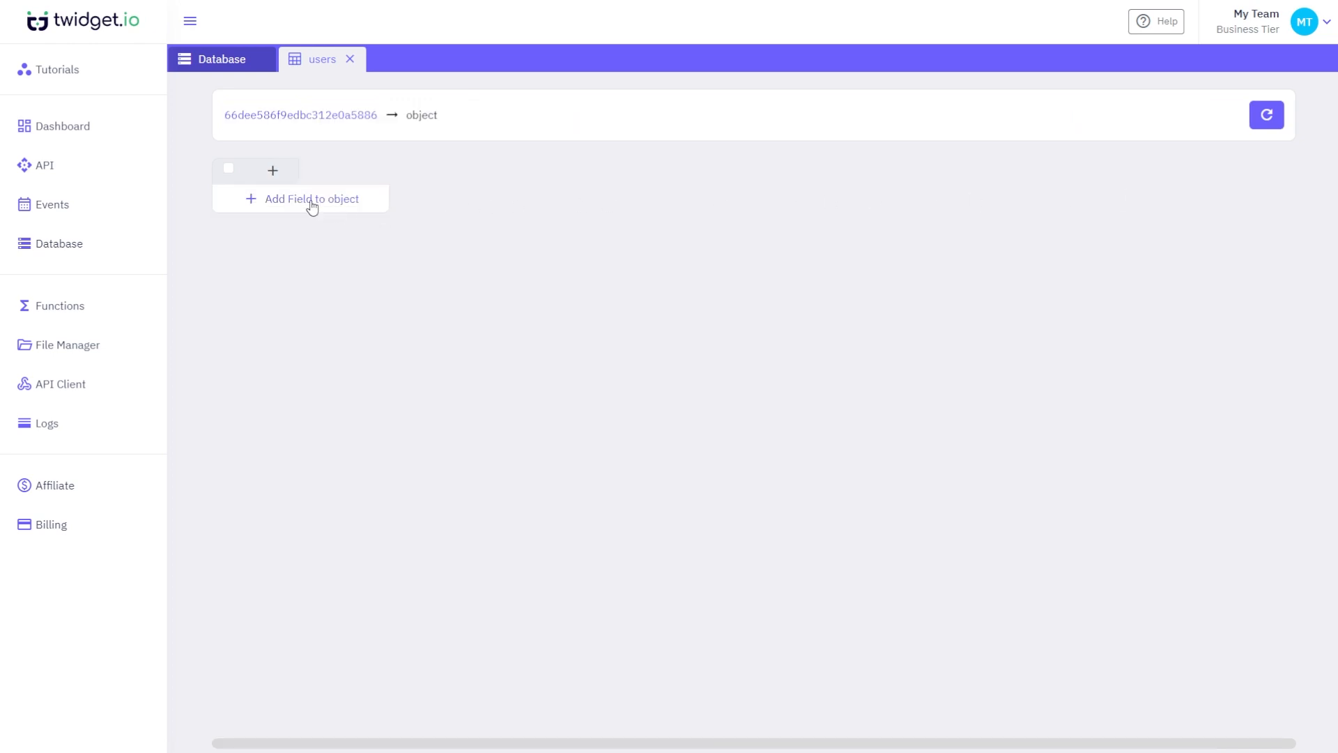
pyautogui.click(286, 179)
pyautogui.click(1208, 125)
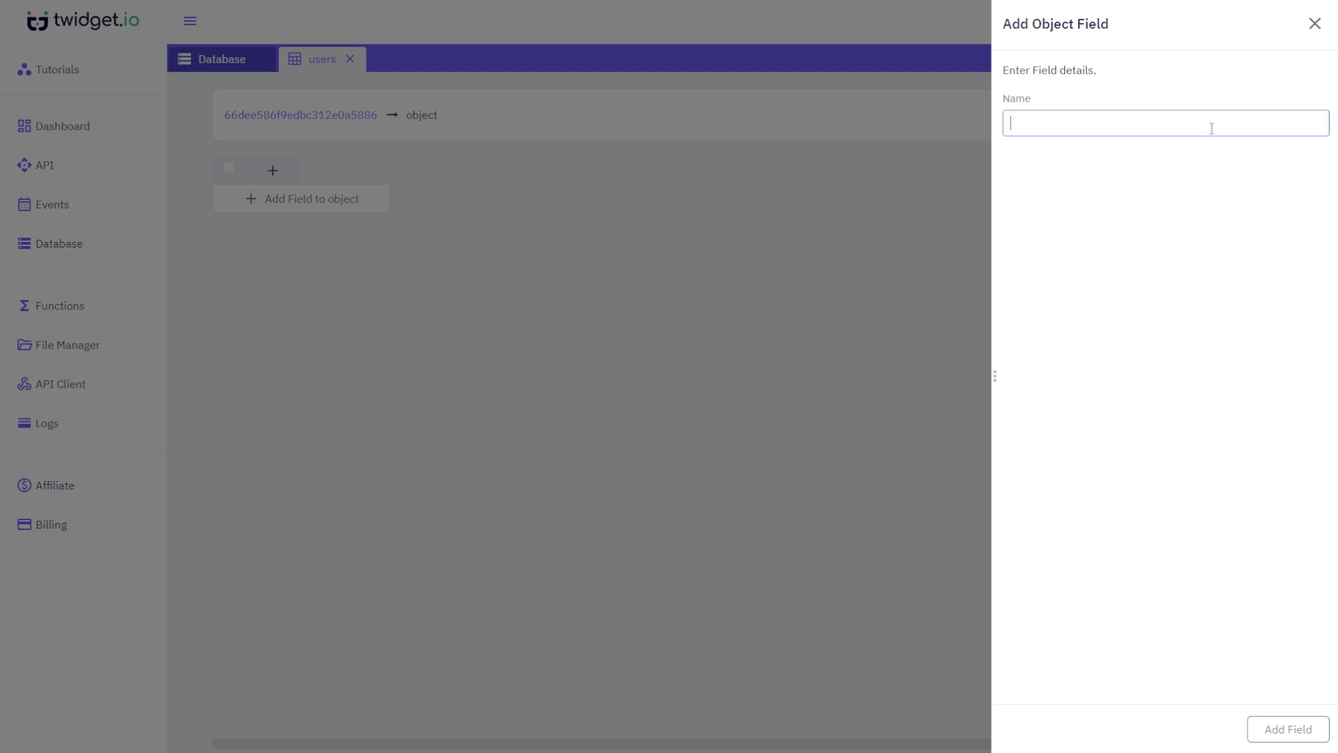
pyautogui.write('field_1')
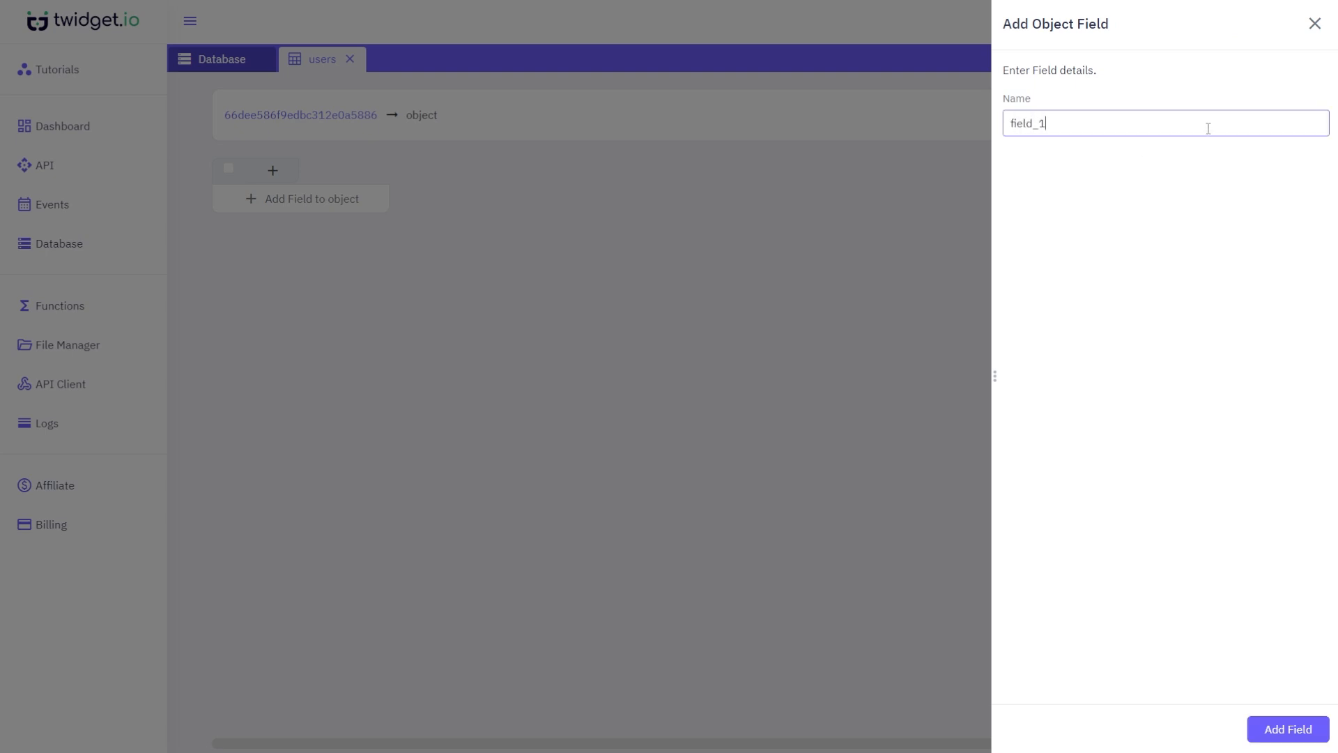
pyautogui.click(1295, 729)
pyautogui.click(426, 173)
pyautogui.click(1051, 122)
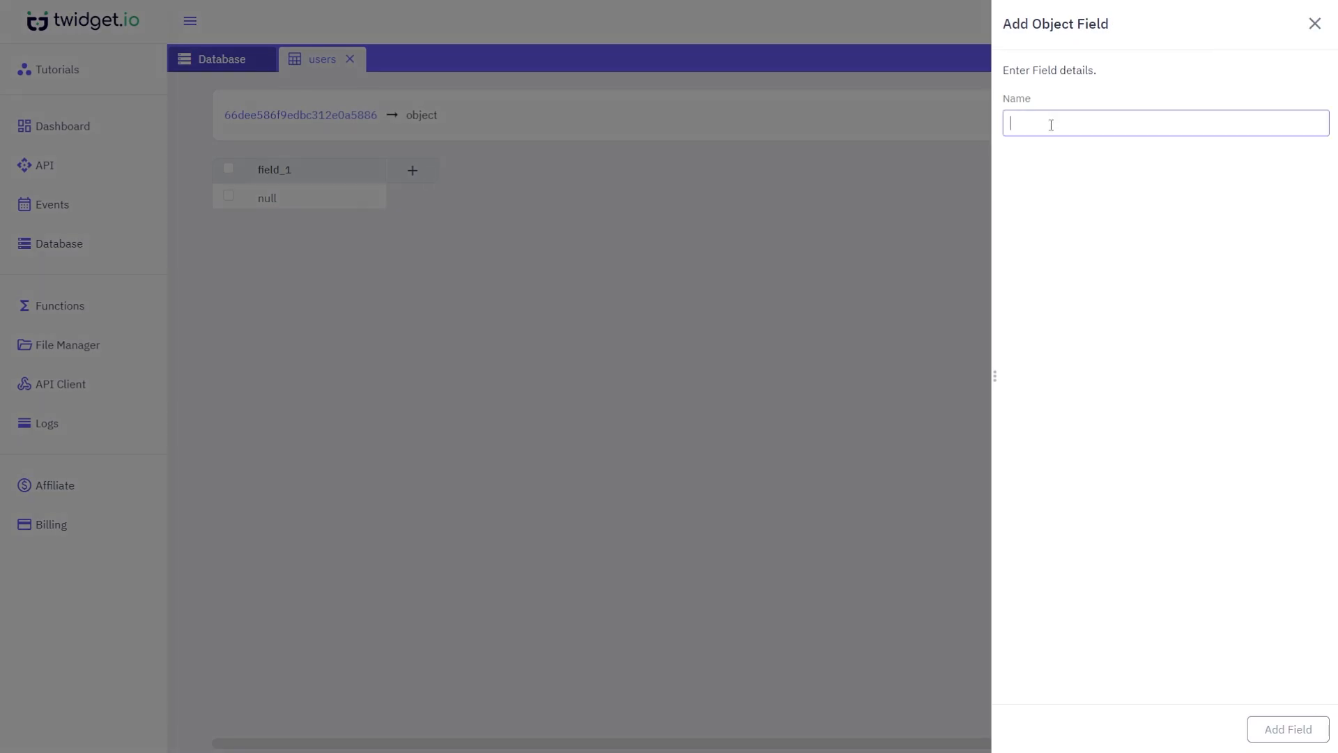
pyautogui.write('field_2')
pyautogui.click(1318, 738)
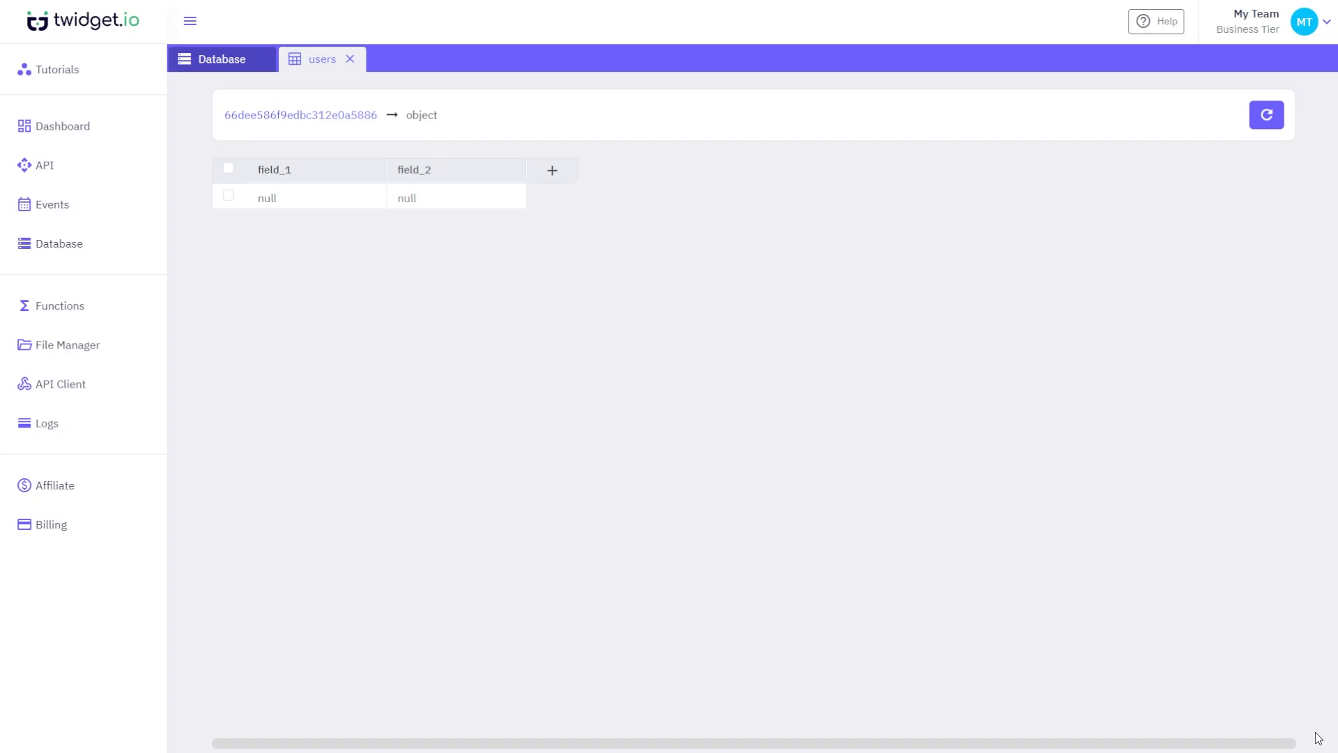
# - Set field_1 to 'value 1' and field_2 to 'value 2', then return to the users table
pyautogui.click(289, 199)
pyautogui.write('value 1')
pyautogui.click(422, 201)
pyautogui.write('value 2')
pyautogui.click(602, 254)
pyautogui.click(337, 116)
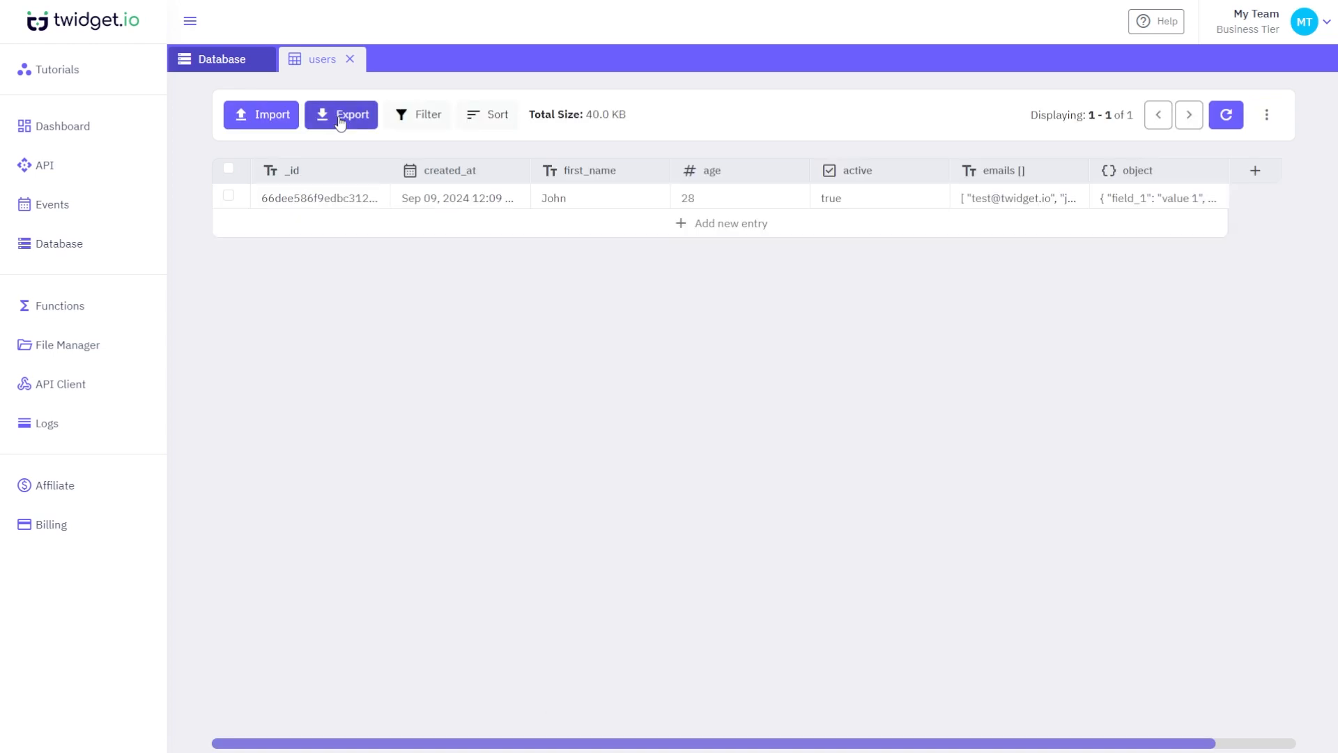
pyautogui.click(483, 229)
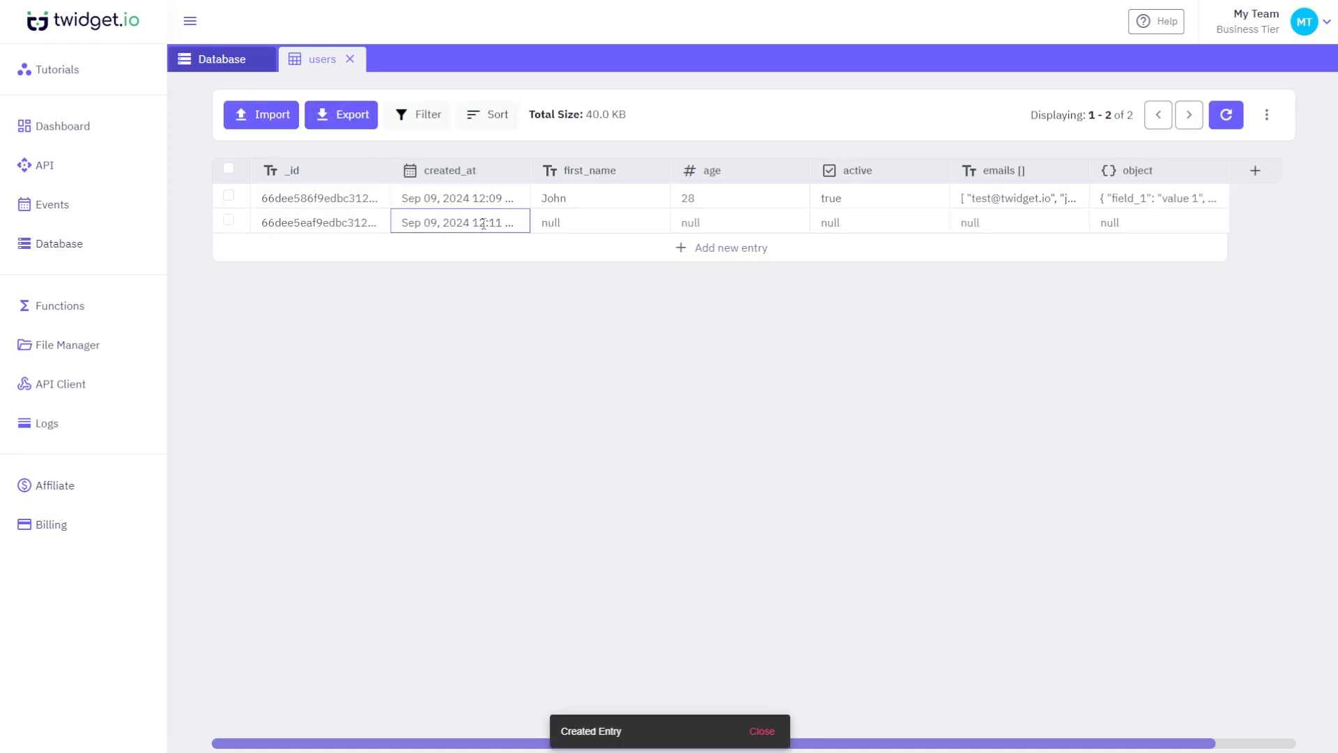
pyautogui.click(526, 260)
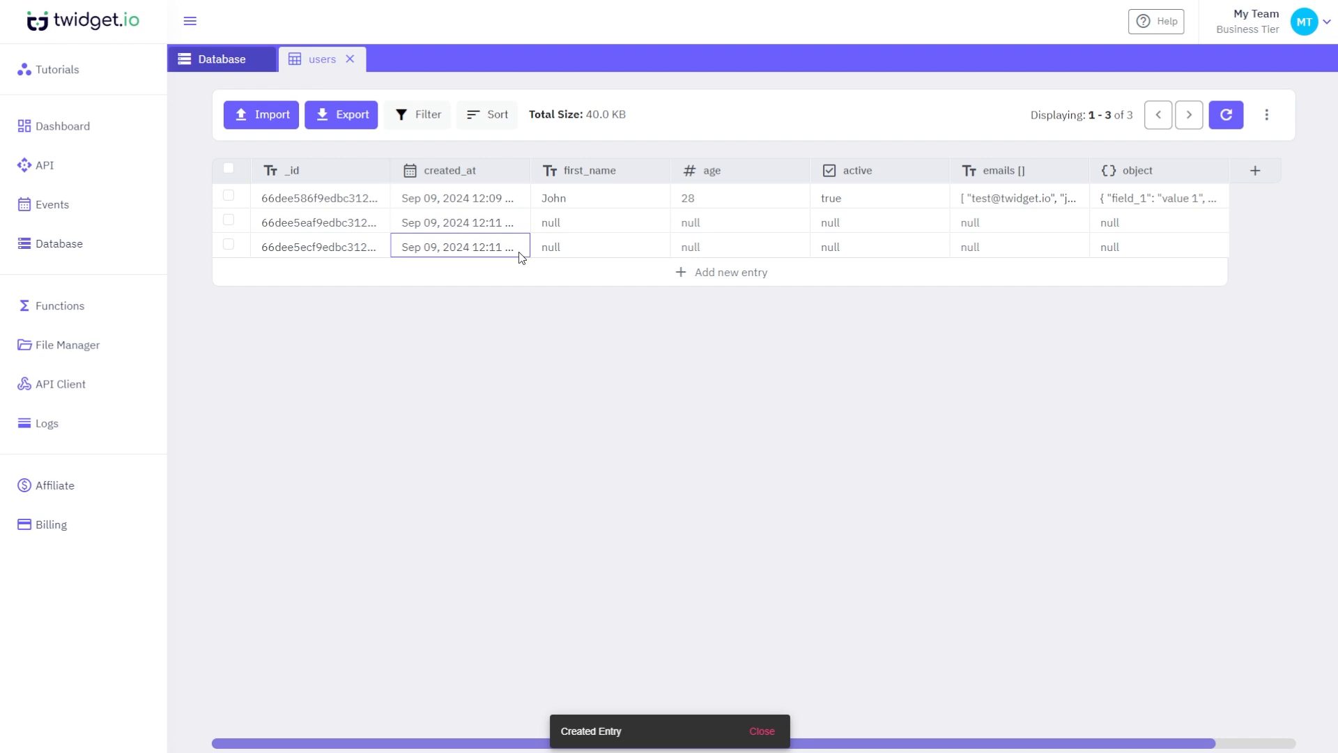
pyautogui.click(228, 244)
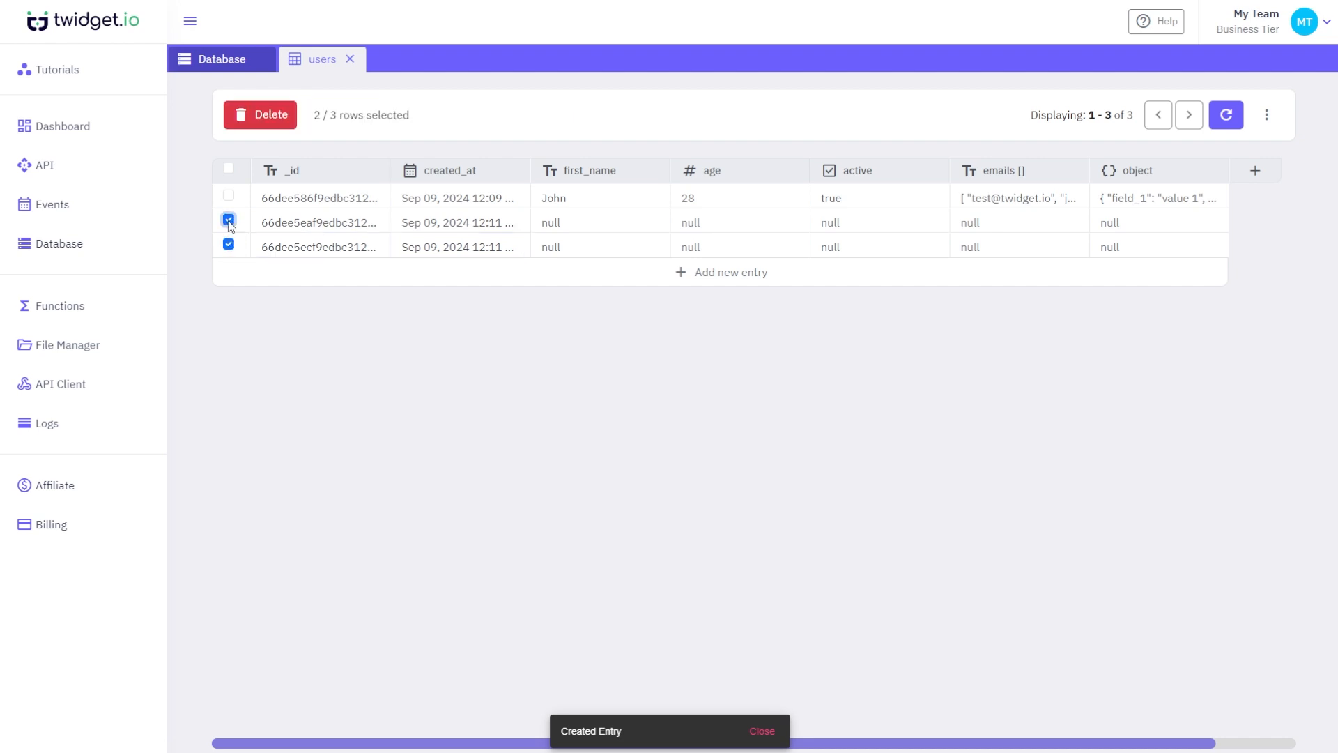
pyautogui.click(269, 115)
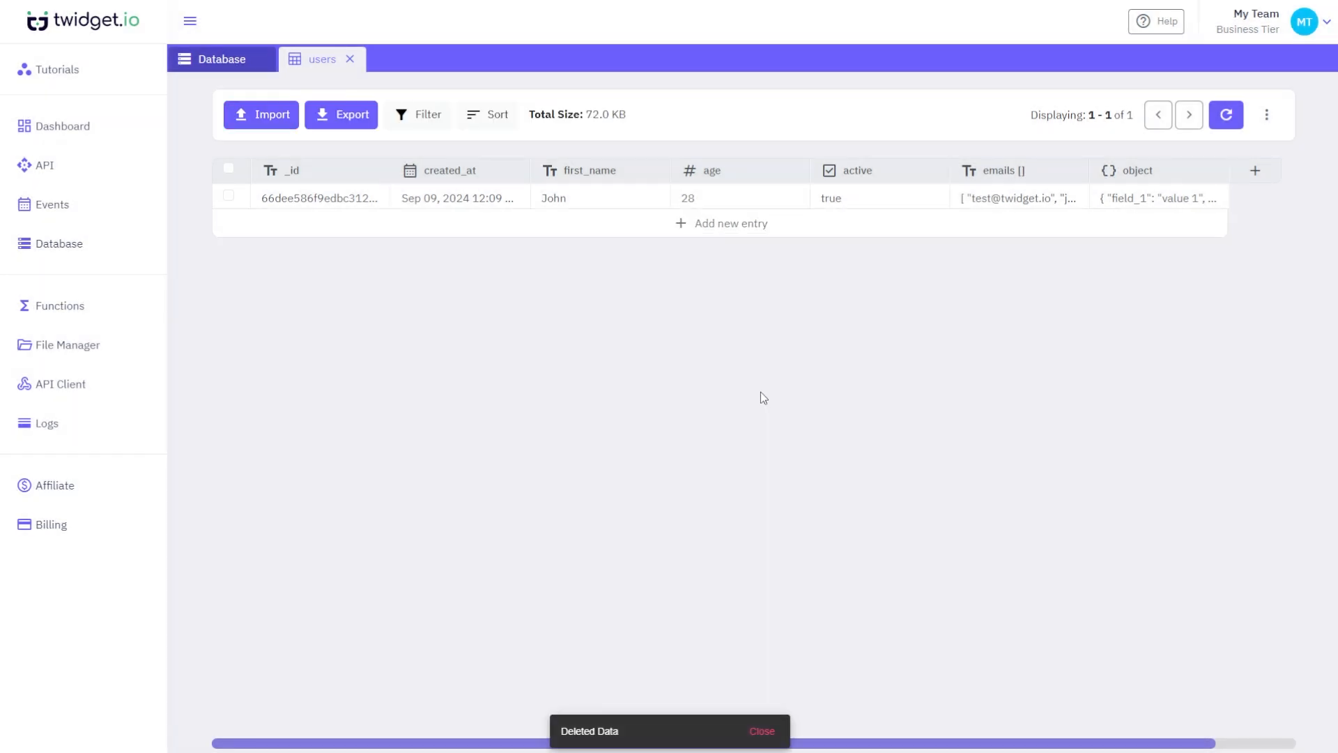
# - Rename the active field to 'enabled'
pyautogui.click(895, 175)
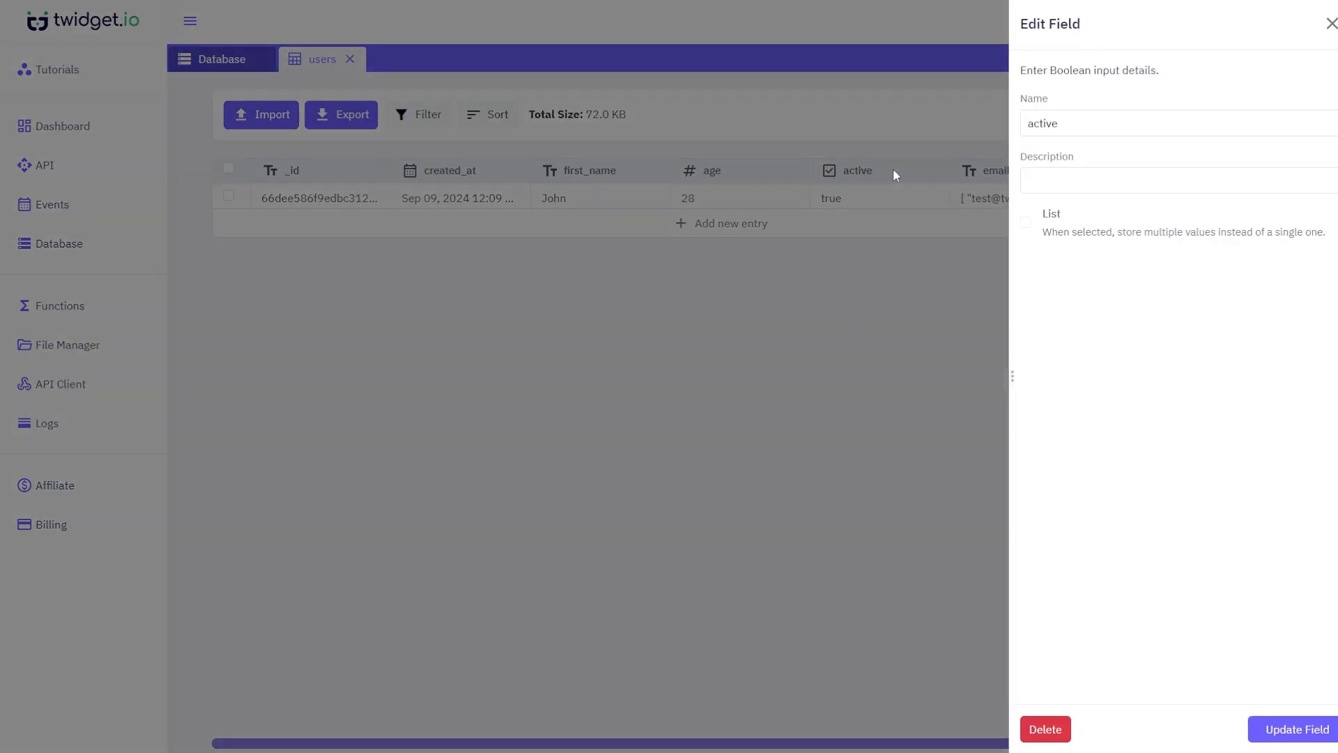
pyautogui.click(1038, 126)
pyautogui.doubleClick(1041, 126)
pyautogui.write('enabled')
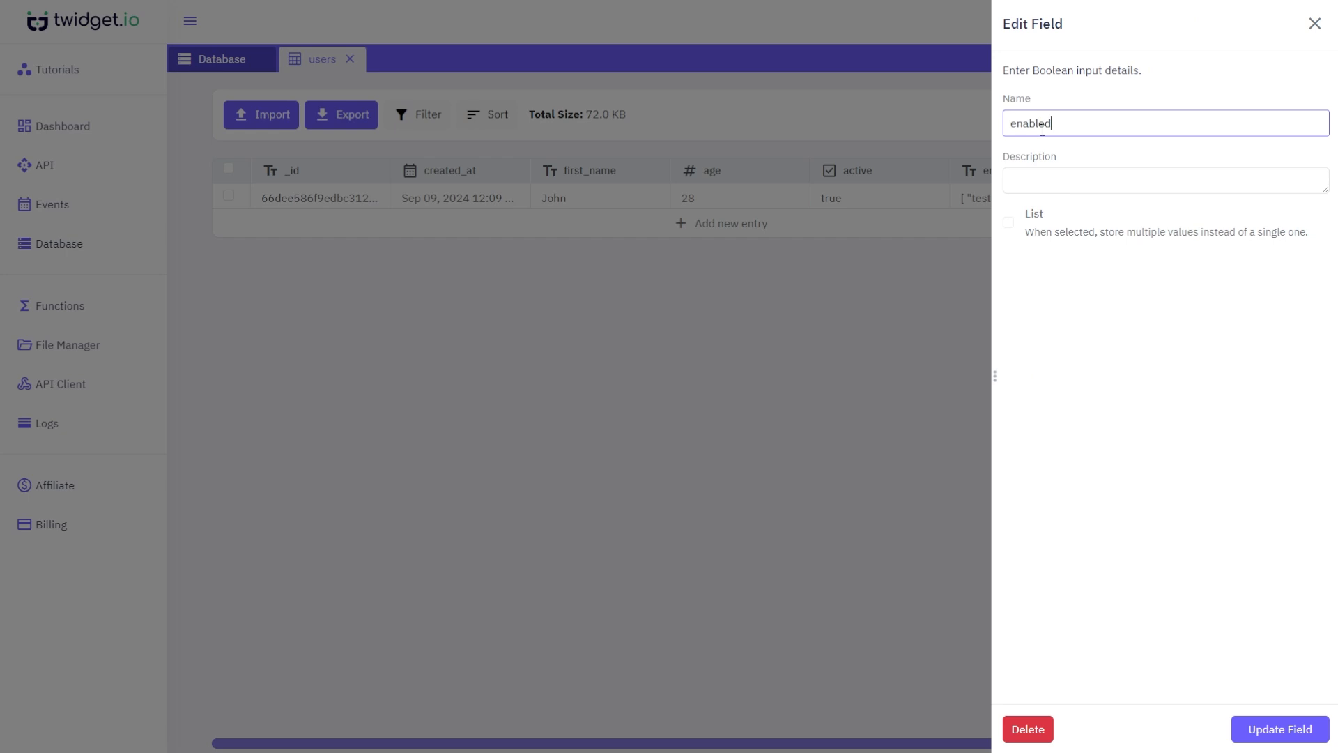
pyautogui.click(1324, 729)
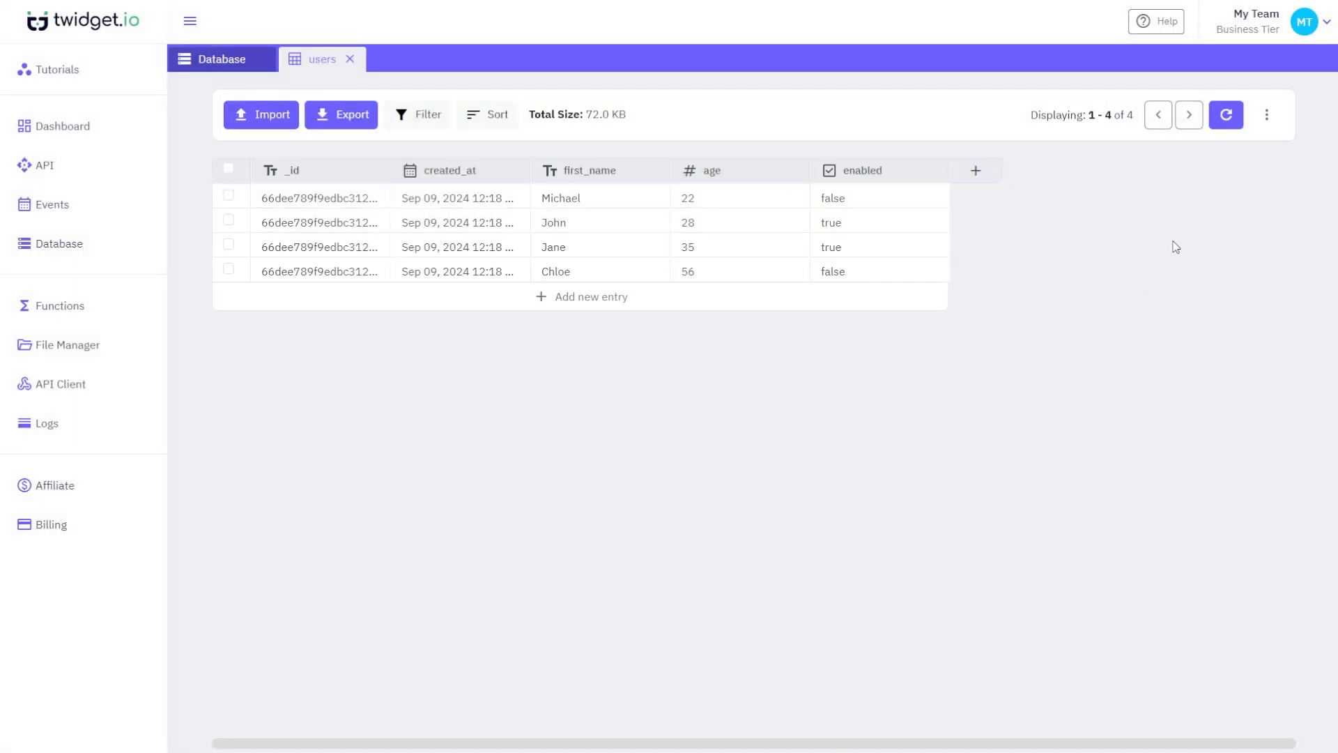
# - Open the Update Table and Delete Table dialogs from the ⋮ menu, cancelling both
pyautogui.click(1266, 117)
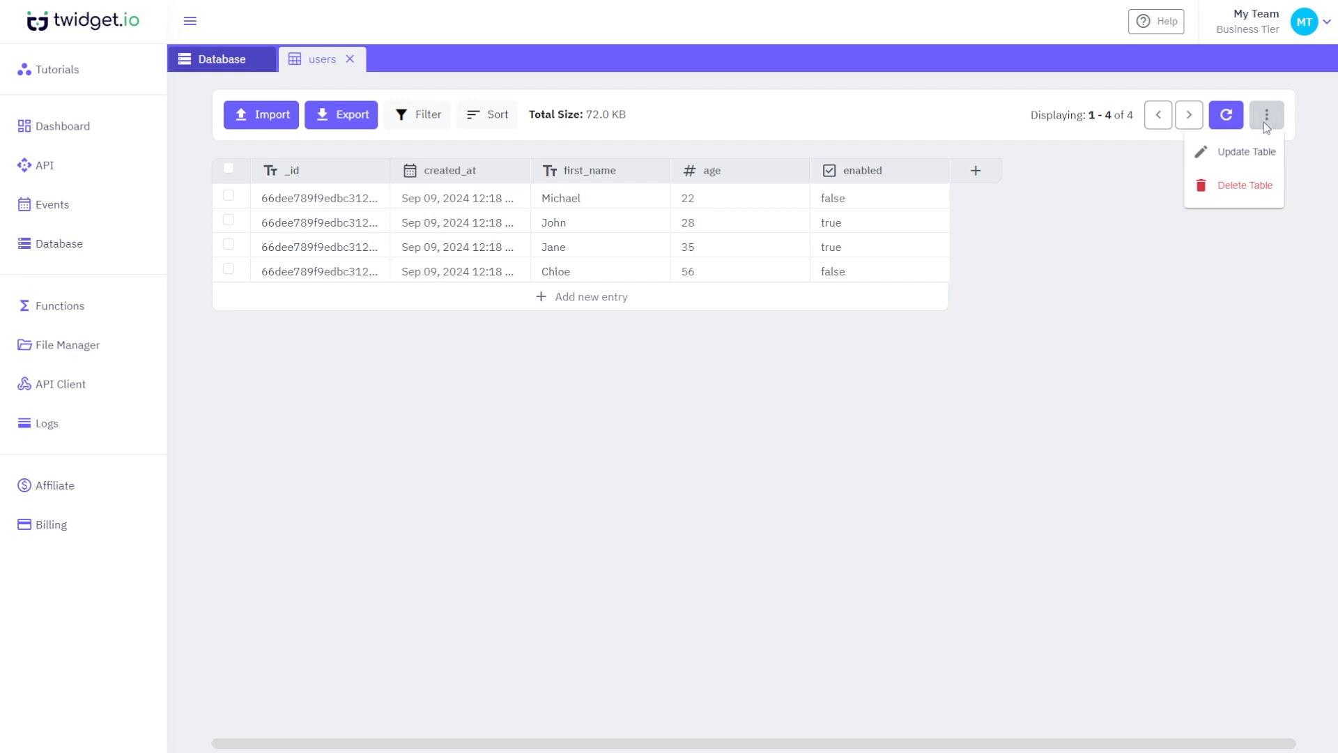
pyautogui.click(1253, 152)
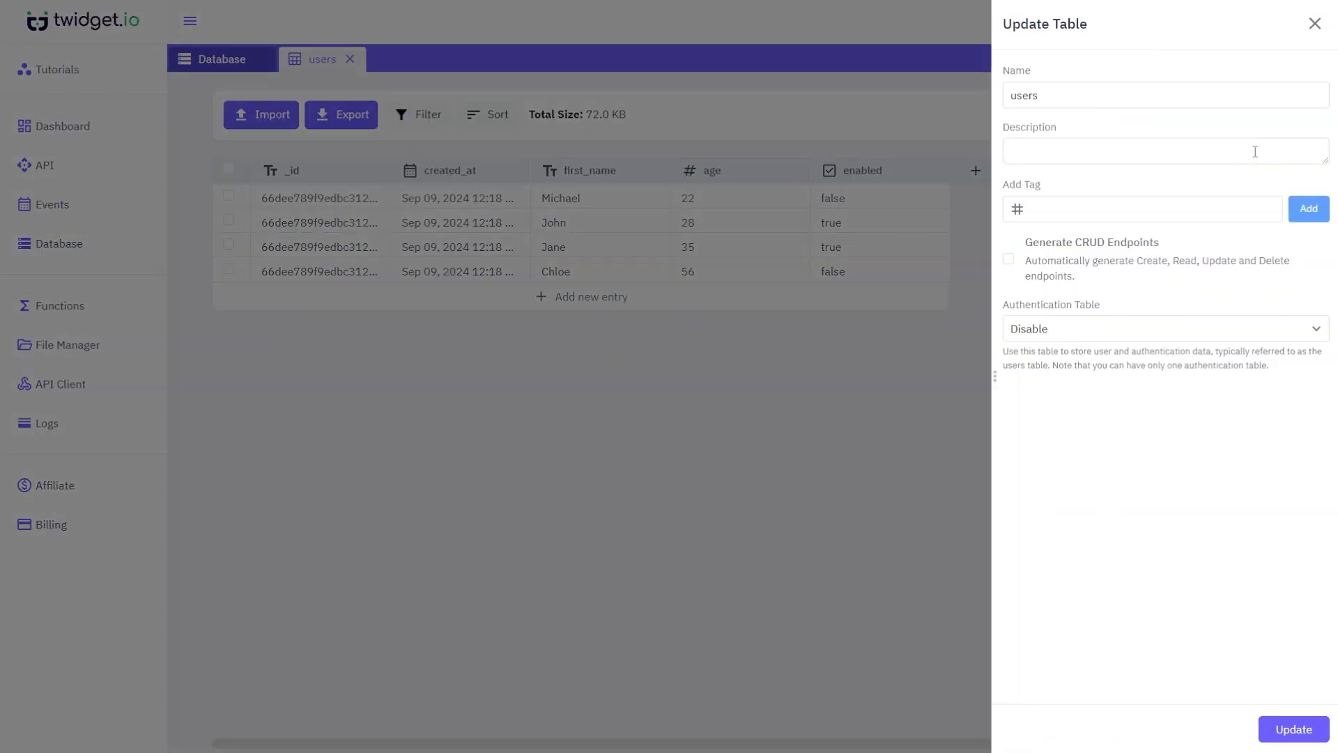
pyautogui.click(948, 284)
pyautogui.click(1267, 115)
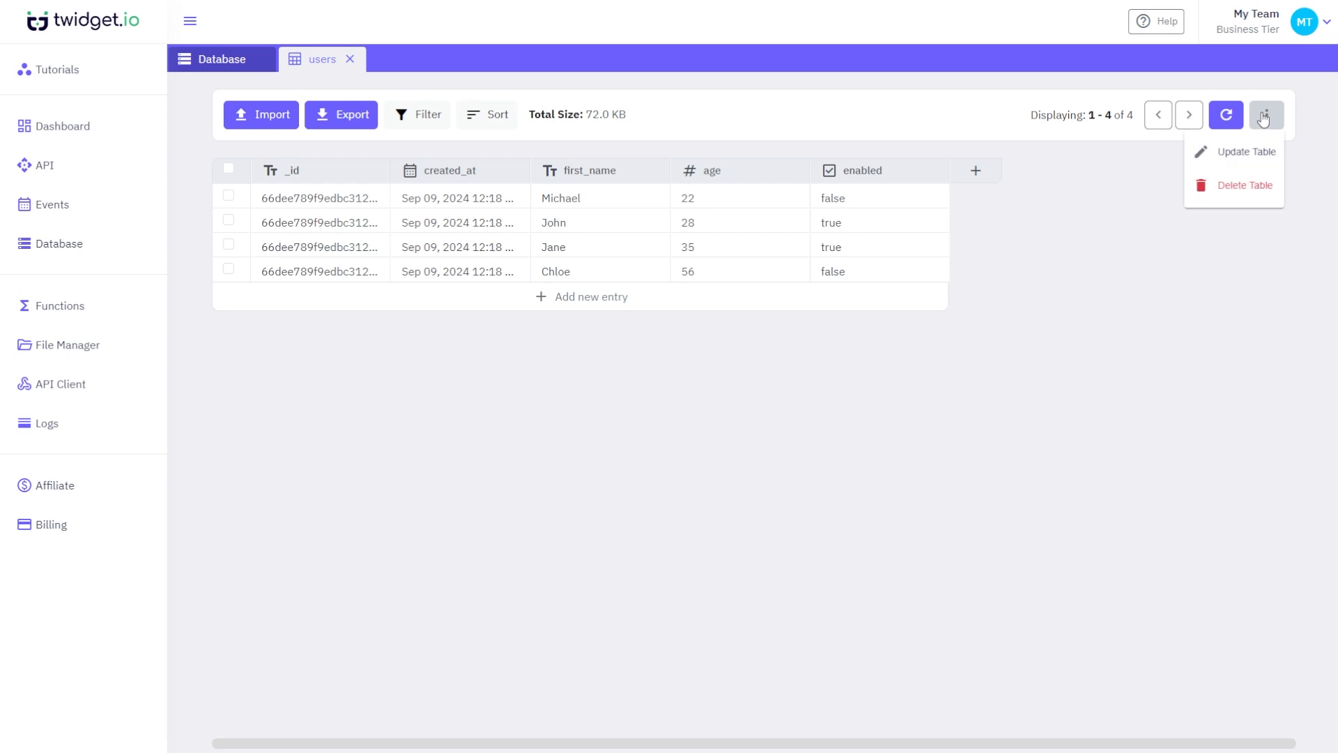
pyautogui.click(1251, 182)
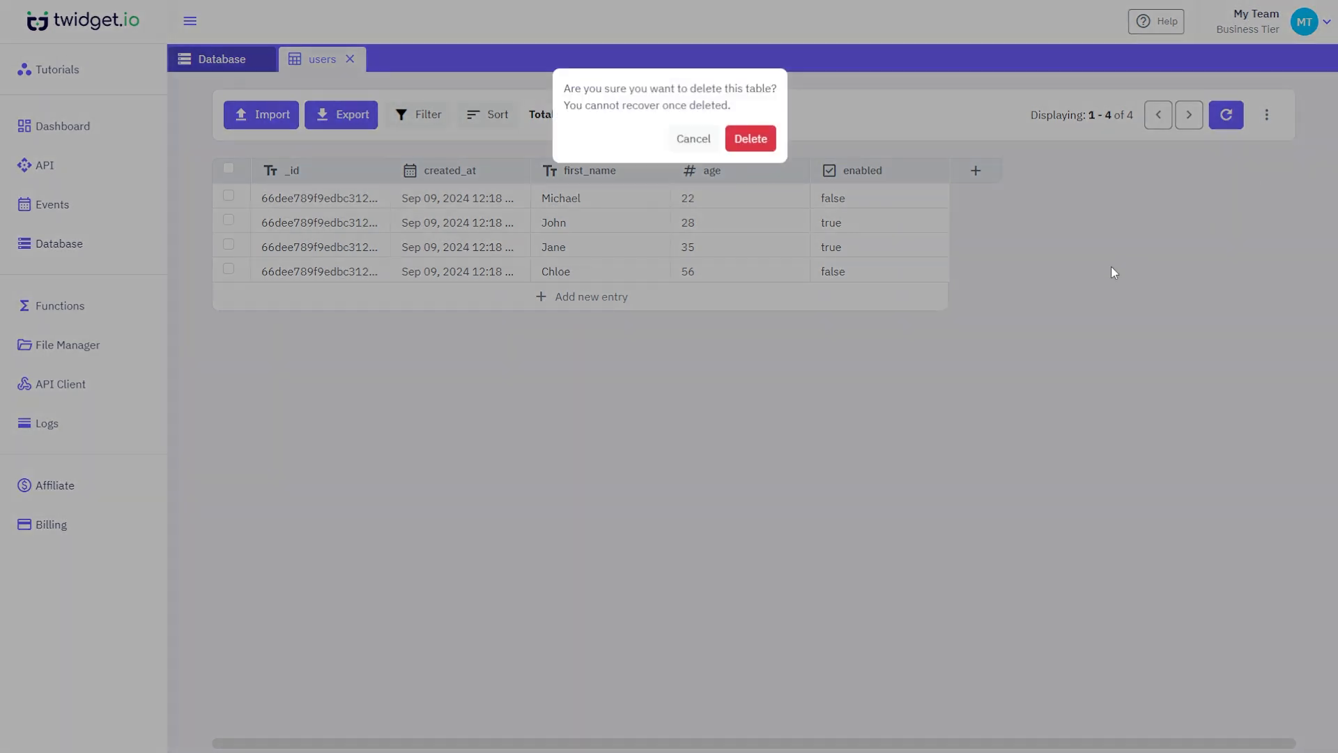
pyautogui.click(1043, 338)
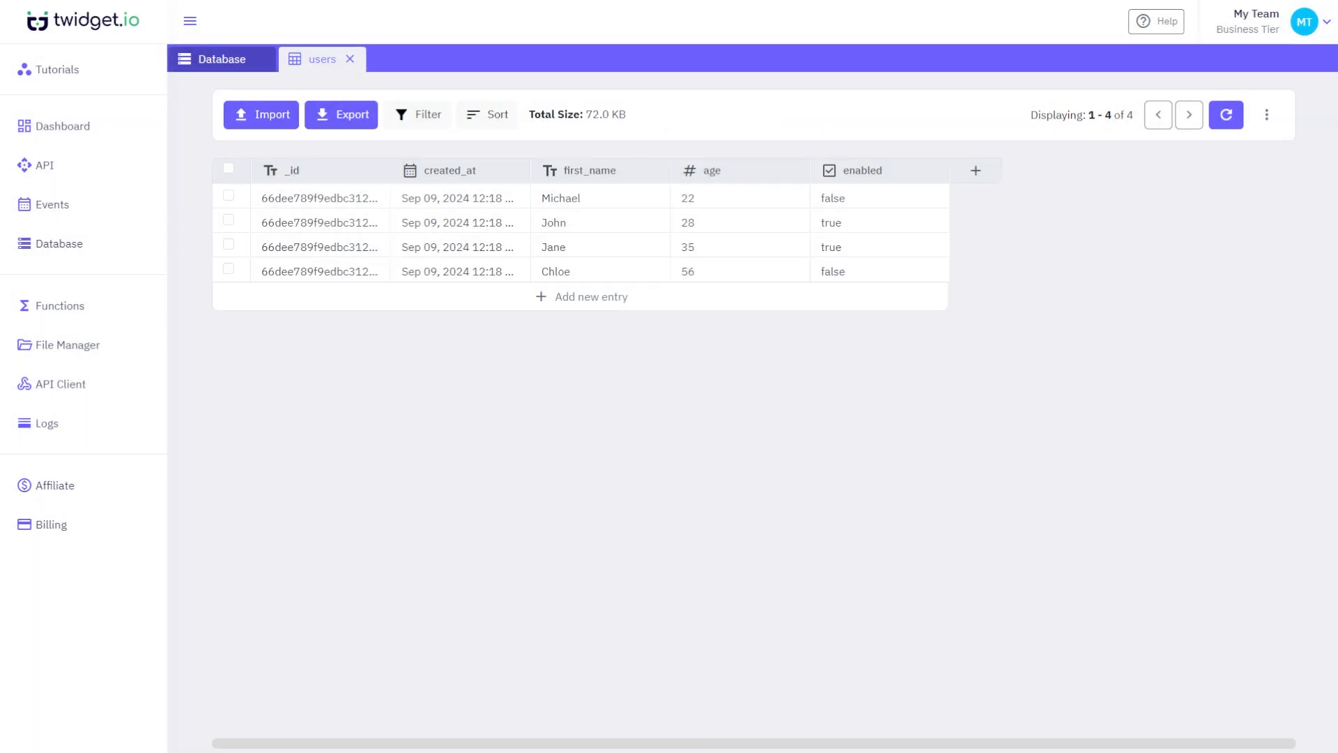